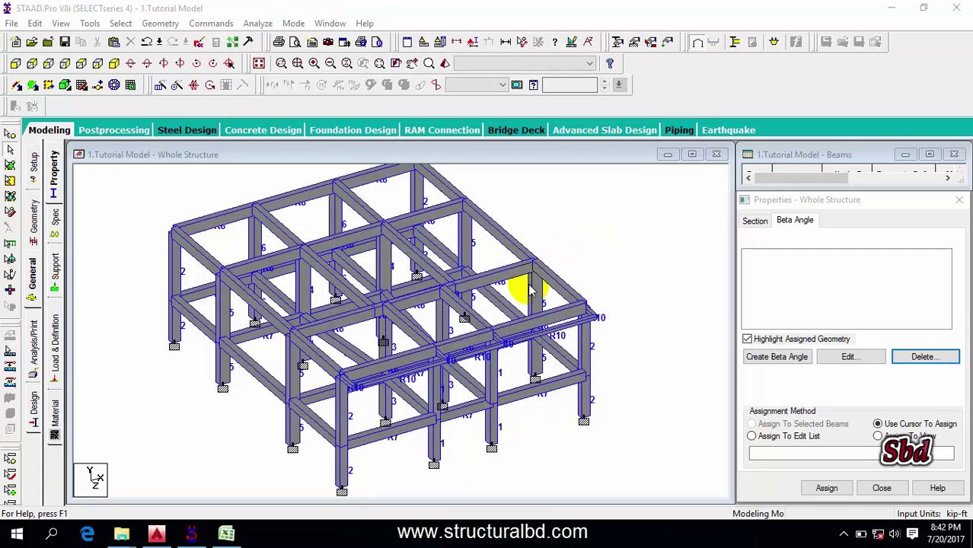
- Rotate the model, then show the frame from +Z as a plain modelling wireframe
click(423, 381)
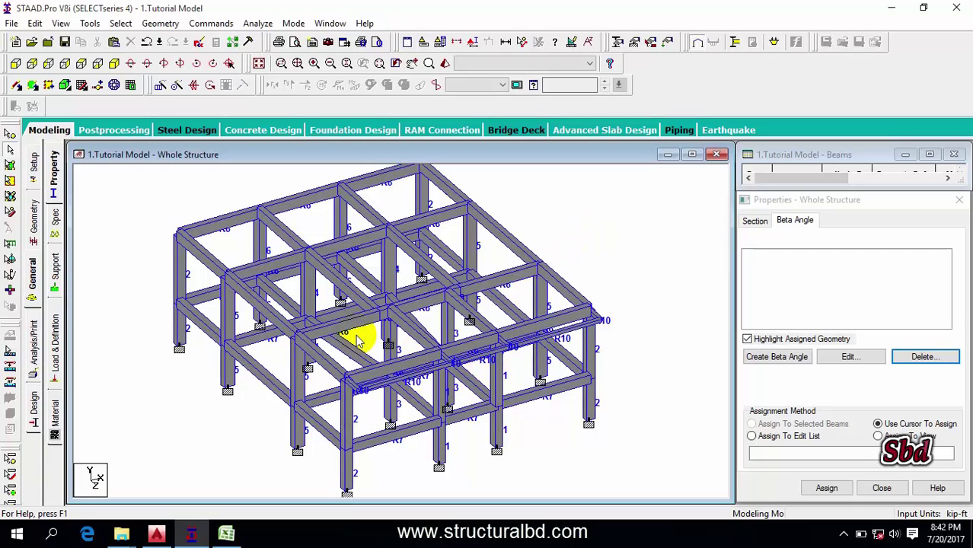
middle_drag(346, 293, 395, 309)
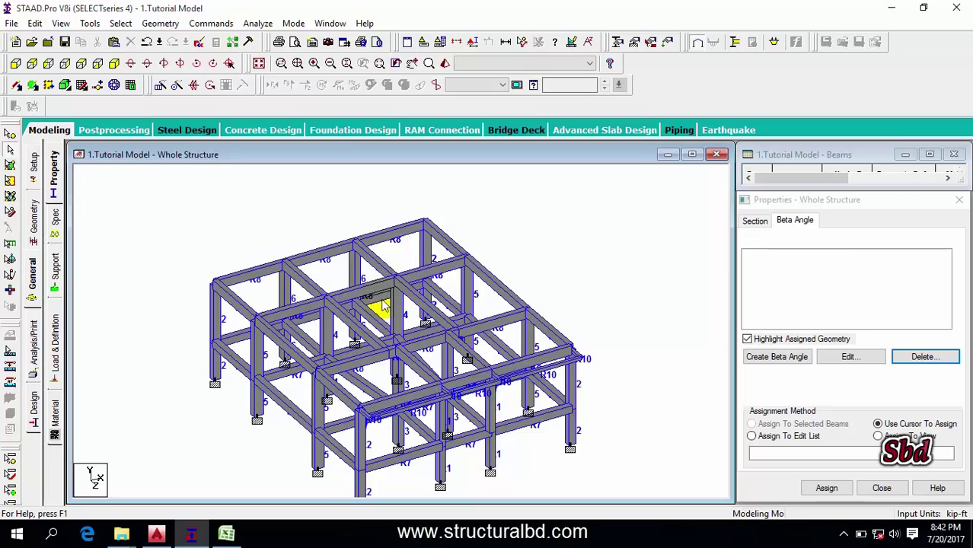
middle_drag(340, 338, 205, 324)
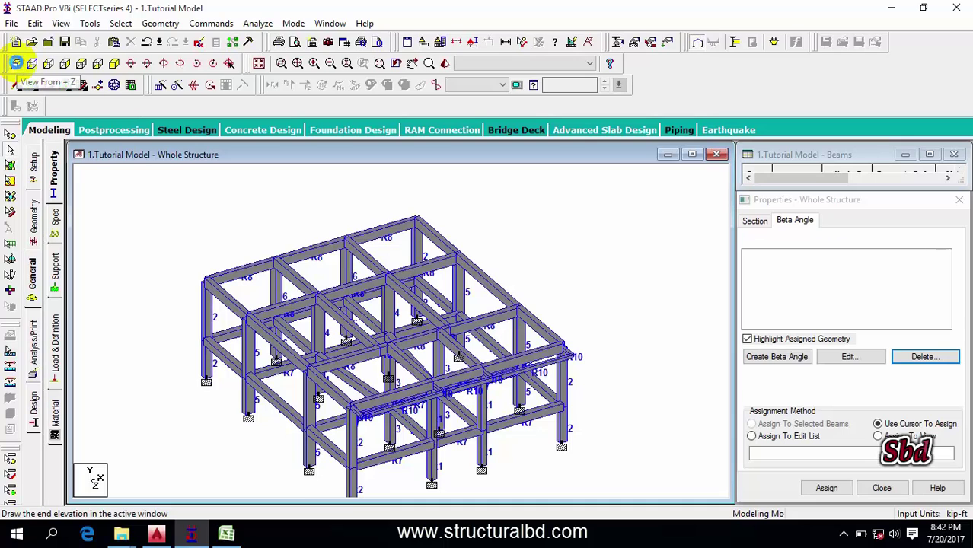
click(15, 63)
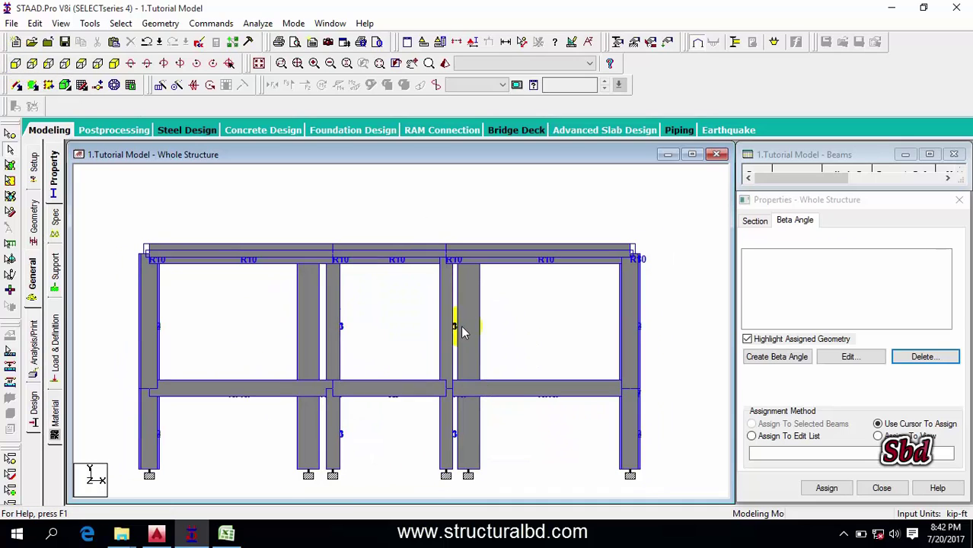
click(699, 43)
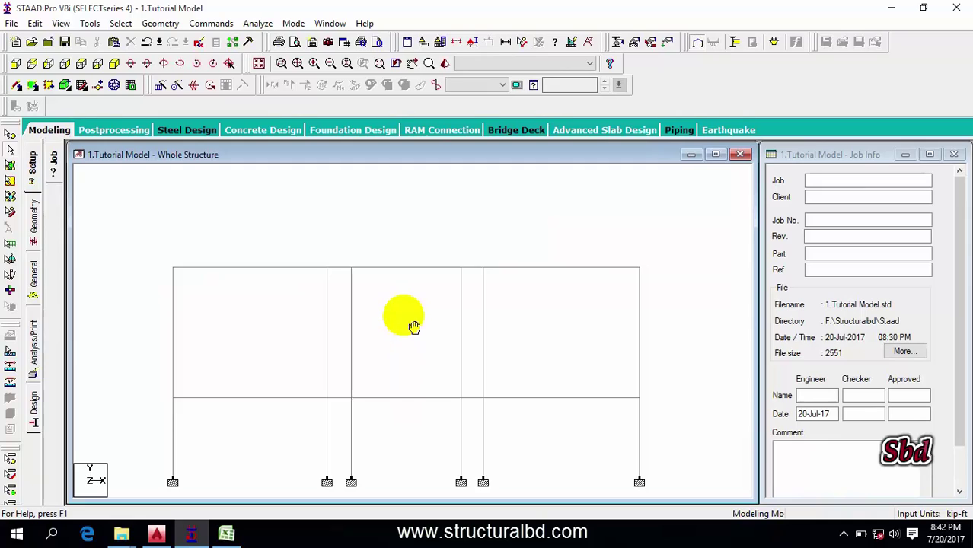
- Window-select the upper members, then clear the selection and check the right column's beam details
drag(687, 347, 133, 210)
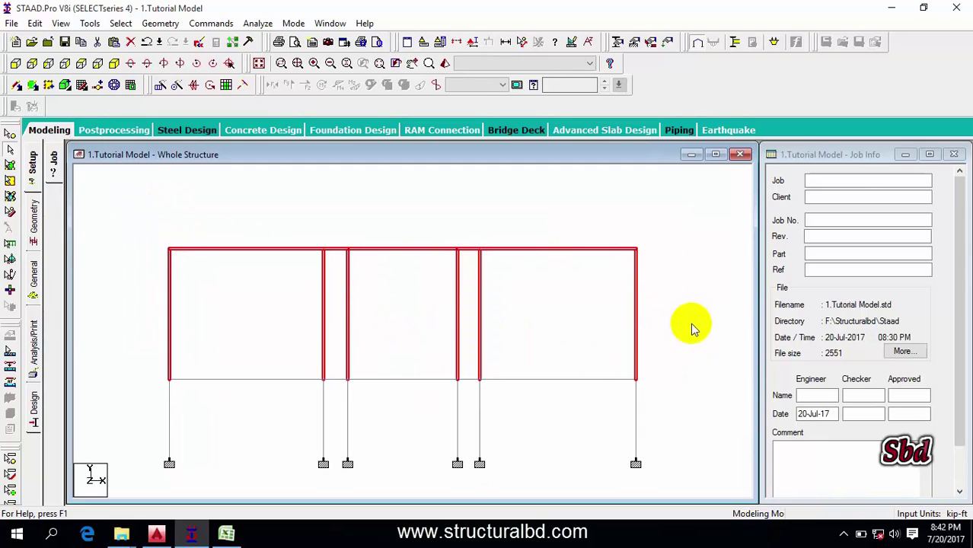
click(647, 304)
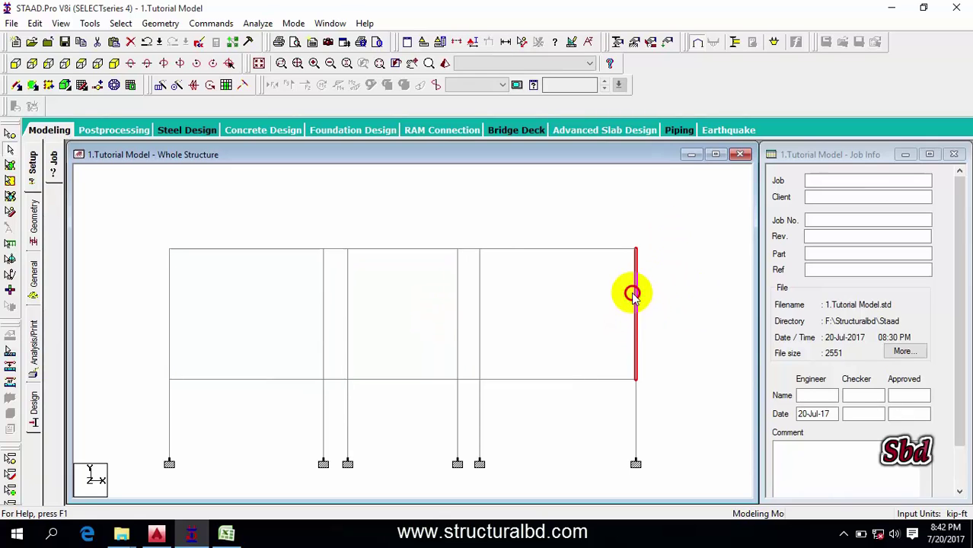
double_click(635, 293)
click(632, 428)
- Reselect the top beams and upper columns, discarding an accidental paste
drag(684, 324, 340, 274)
drag(243, 259, 97, 219)
scroll(382, 319, down, 1)
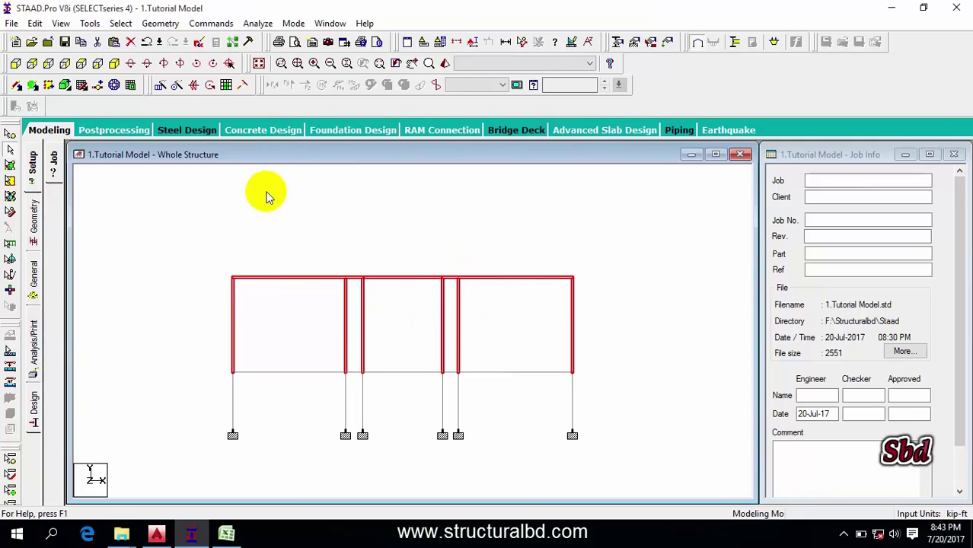
key(ctrl+v)
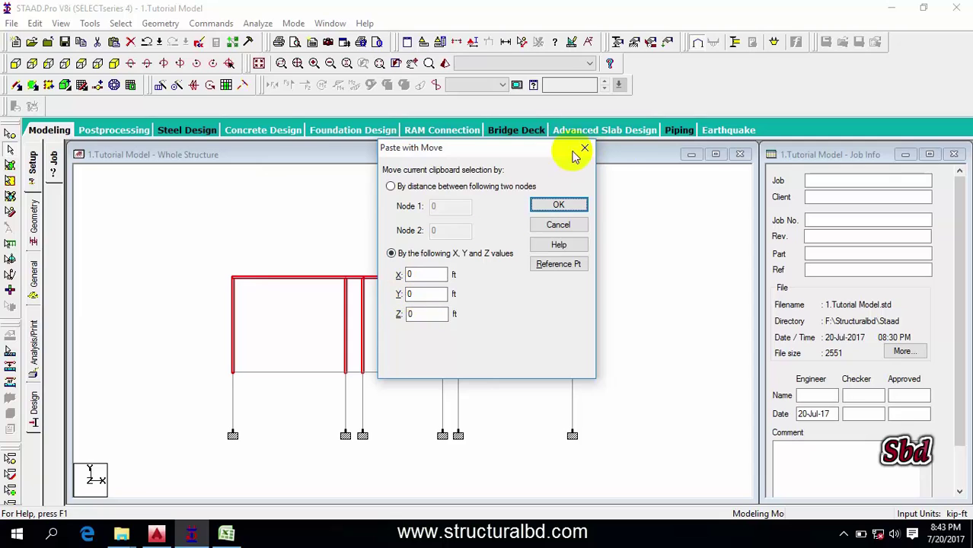
click(583, 149)
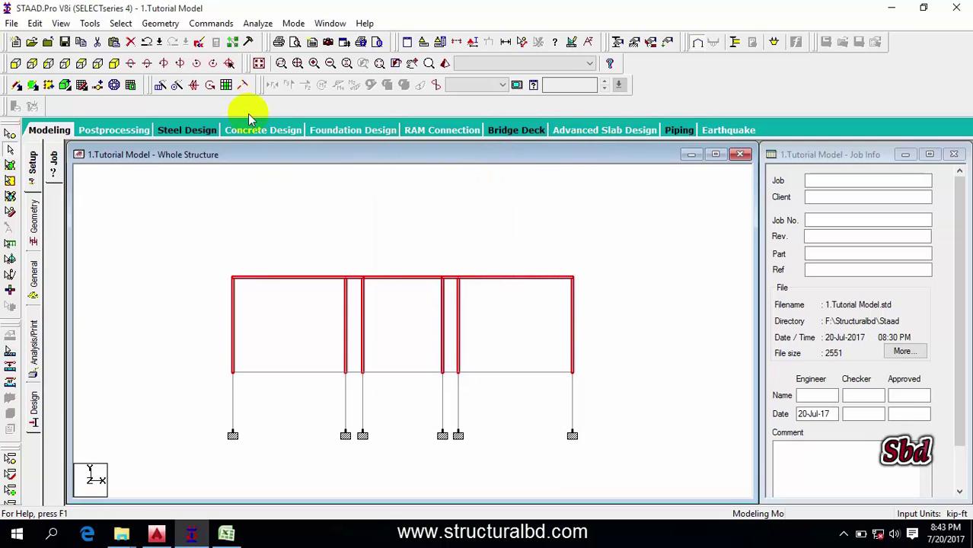
- Repeat the selected storey 4 times along global Y at 10 ft spacing
click(157, 86)
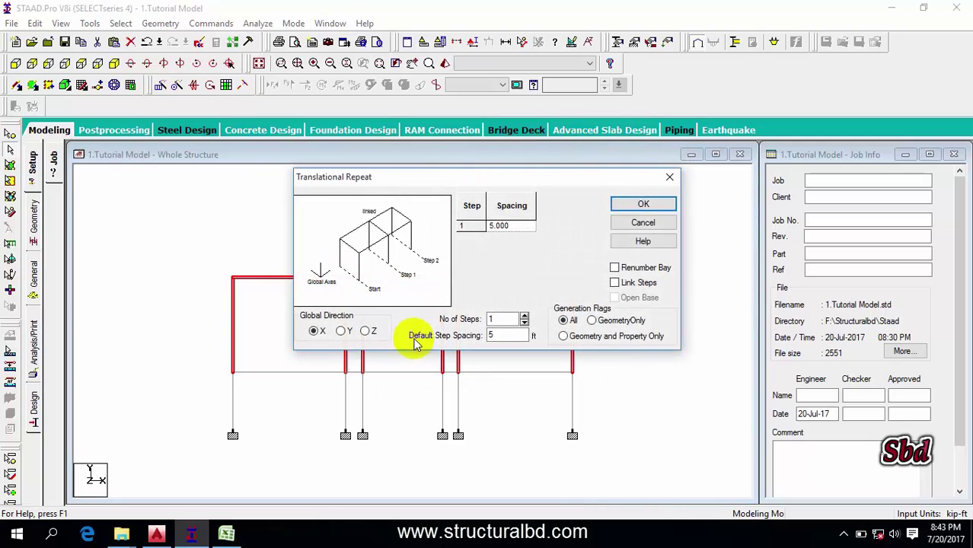
click(341, 332)
drag(501, 335, 453, 339)
text(10)
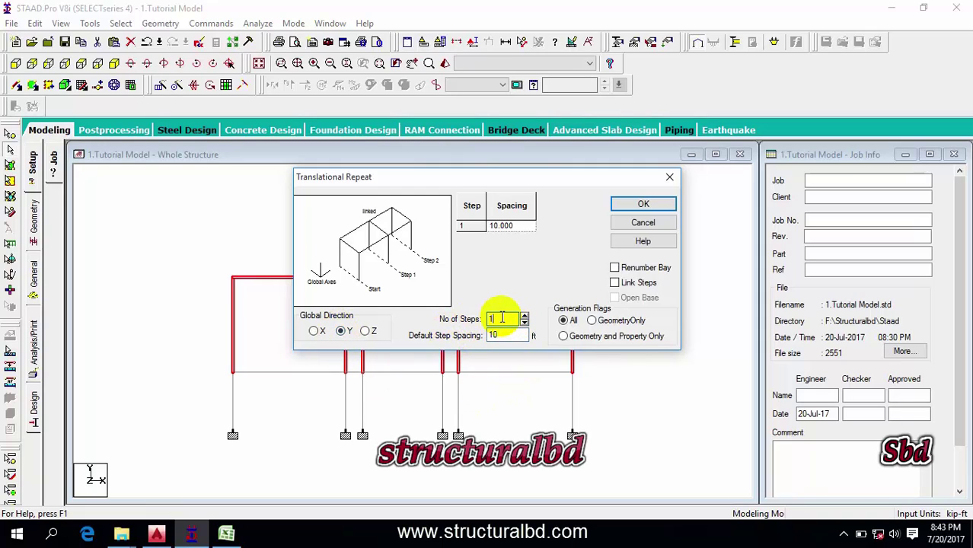
drag(502, 318, 459, 322)
text(4)
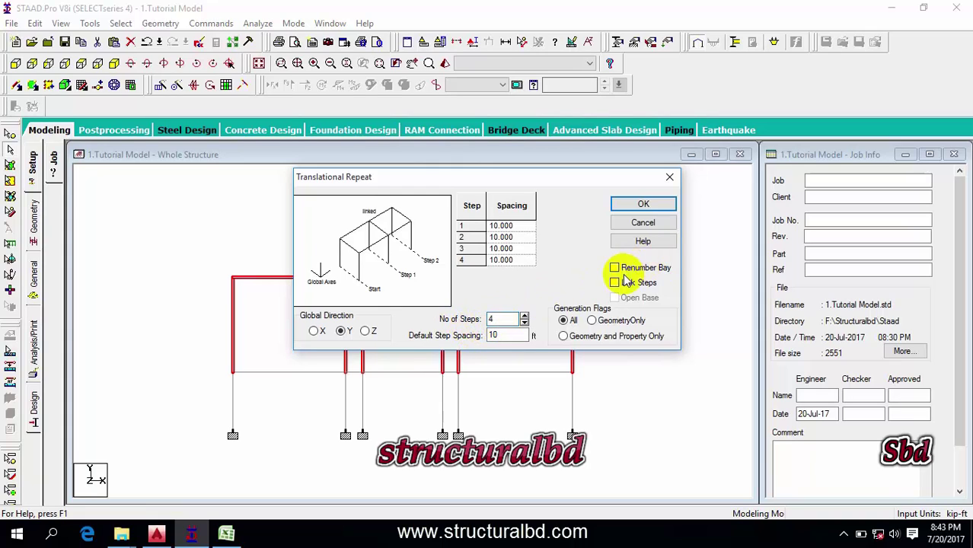
click(644, 204)
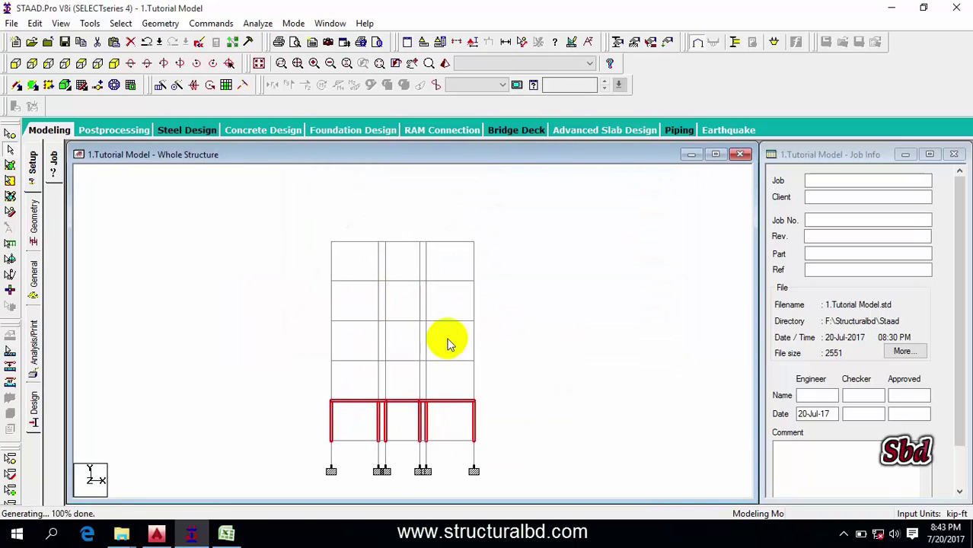
click(467, 423)
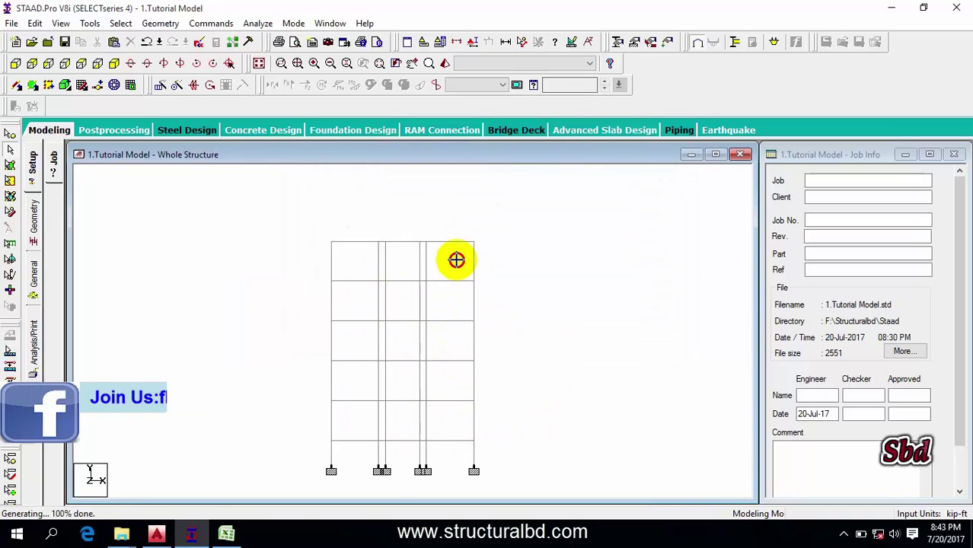
- Select the roof-level beams and show them alone in a new isometric view in the active window
middle_drag(534, 335, 514, 327)
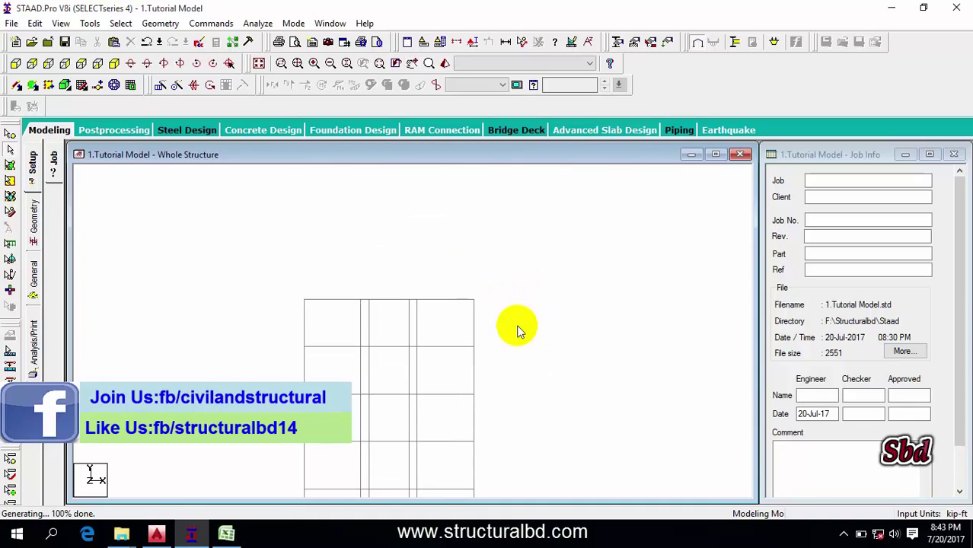
right_click(325, 216)
click(347, 369)
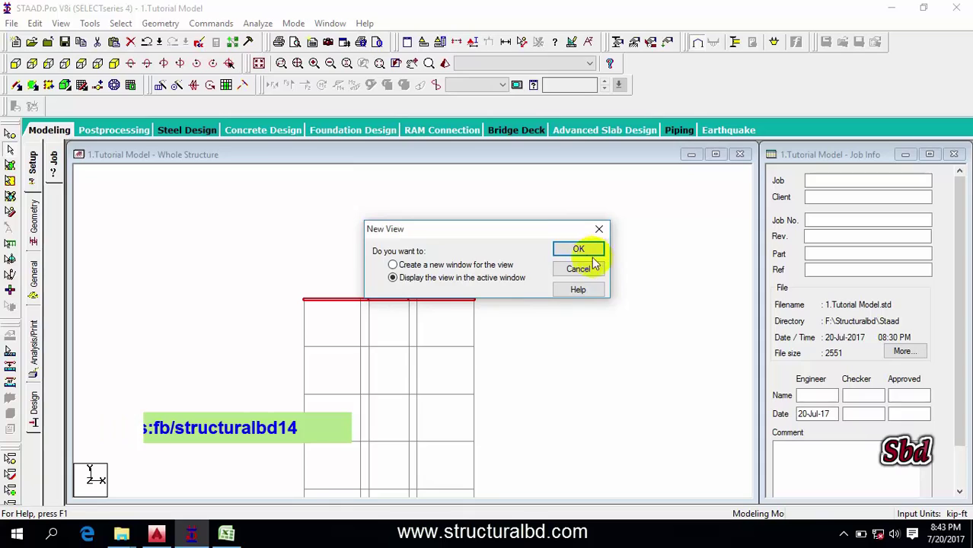
click(577, 250)
click(114, 63)
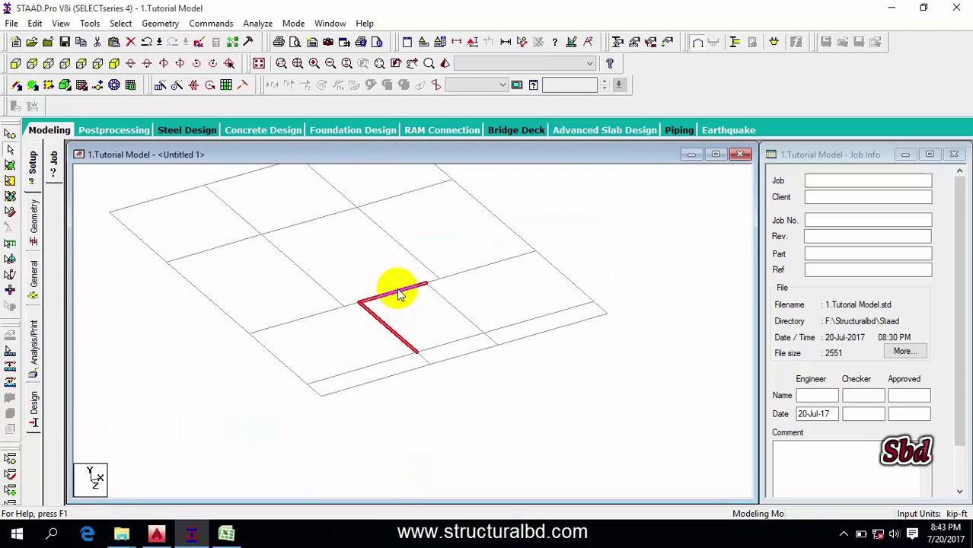
- Select the bay's four beams and repeat them 8 ft up along Y with linked columns
ctrl+click(452, 306)
ctrl+click(459, 342)
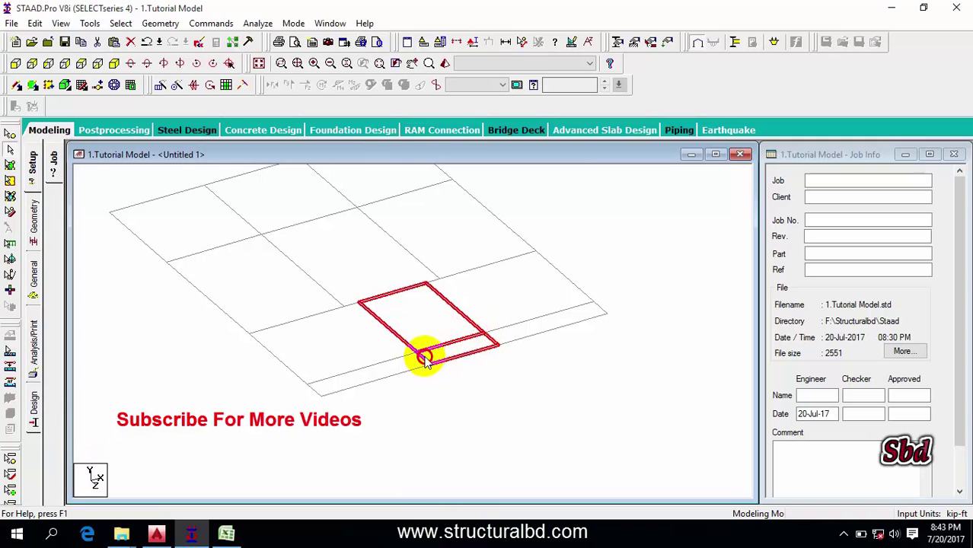
scroll(464, 366, up, 1)
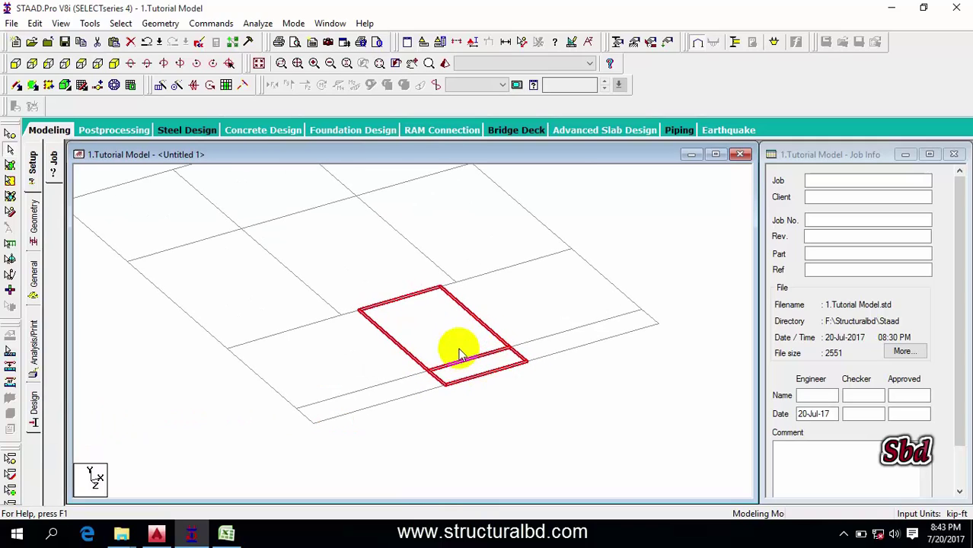
click(161, 89)
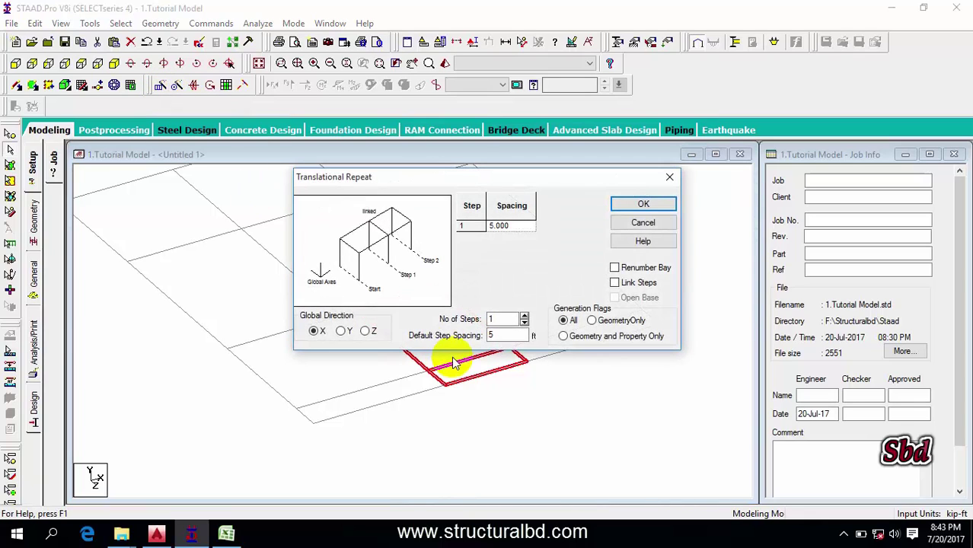
click(342, 331)
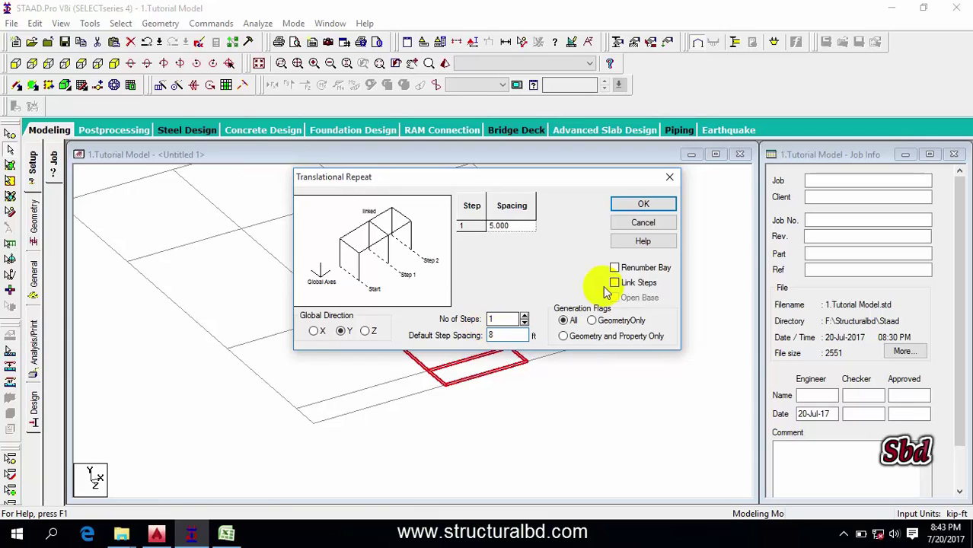
click(655, 204)
click(312, 255)
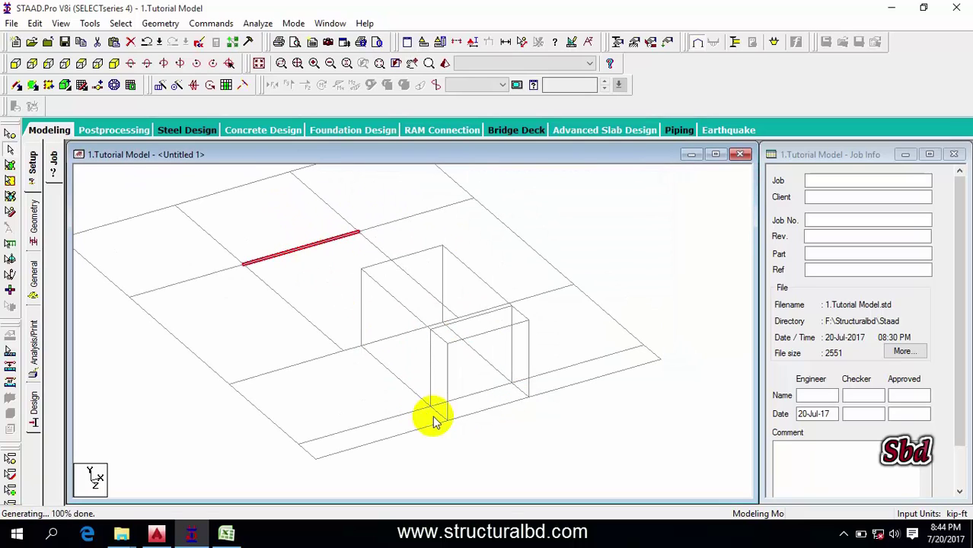
- Select and delete the extra columns of the raised stair frame
click(448, 383)
click(429, 370)
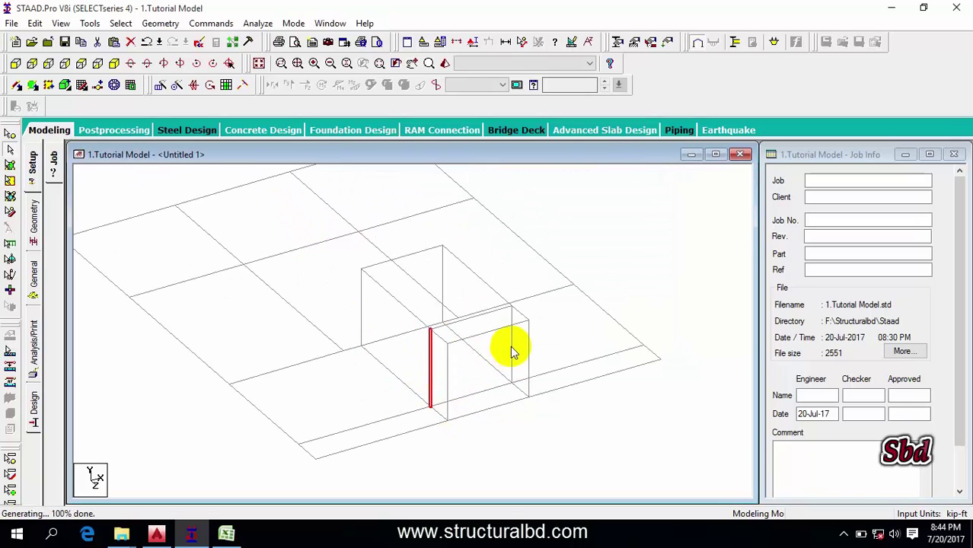
click(528, 354)
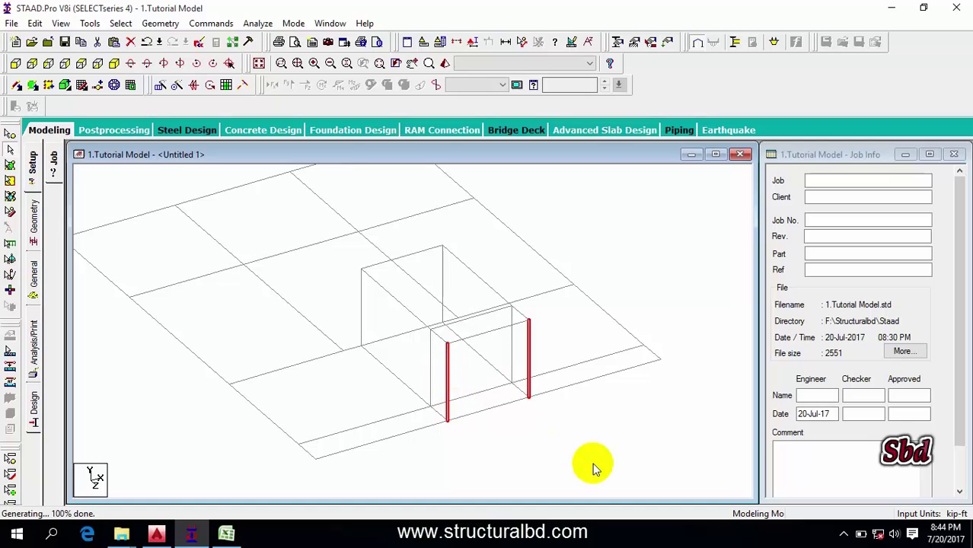
key(Delete)
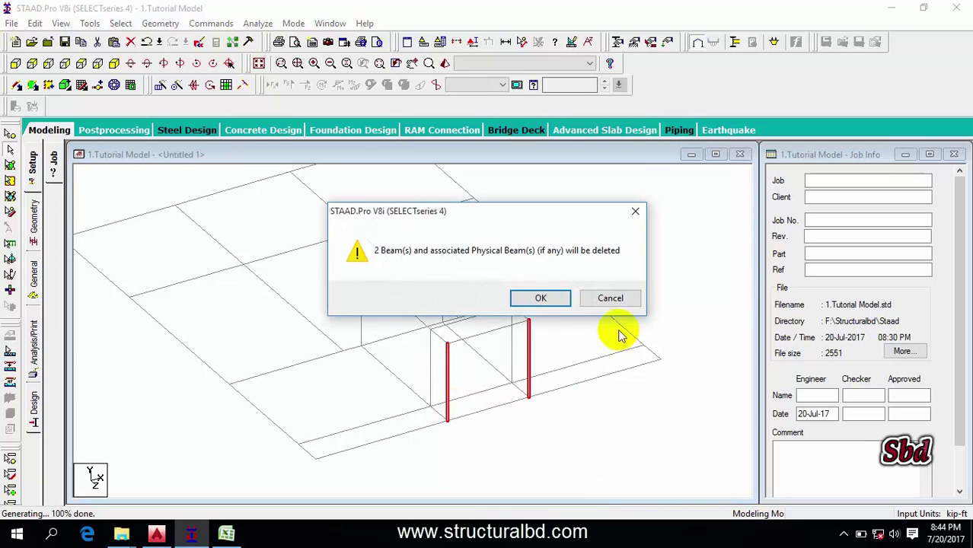
click(536, 298)
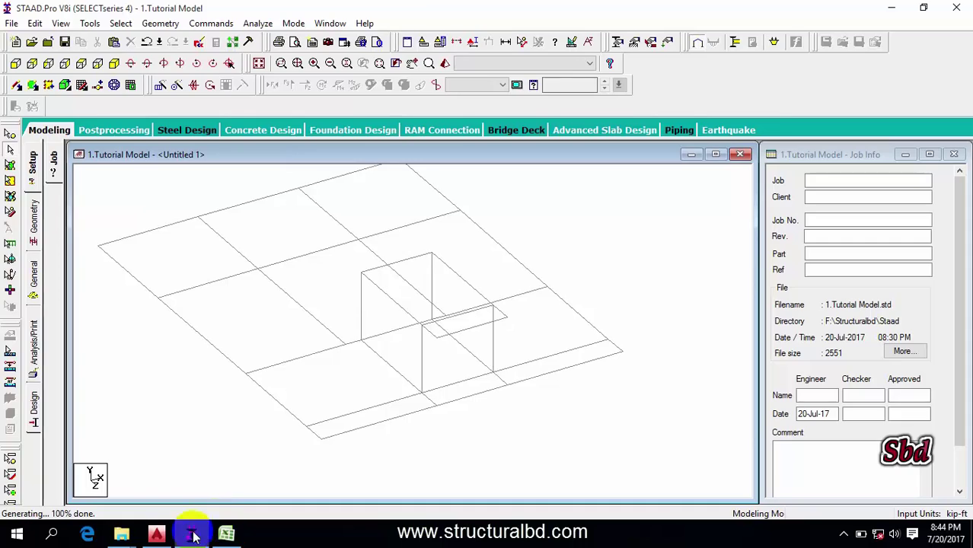
- Check the frame elevation in the AutoCAD drawing, then return to STAAD.Pro
click(156, 533)
scroll(354, 351, down, 5)
scroll(375, 365, up, 5)
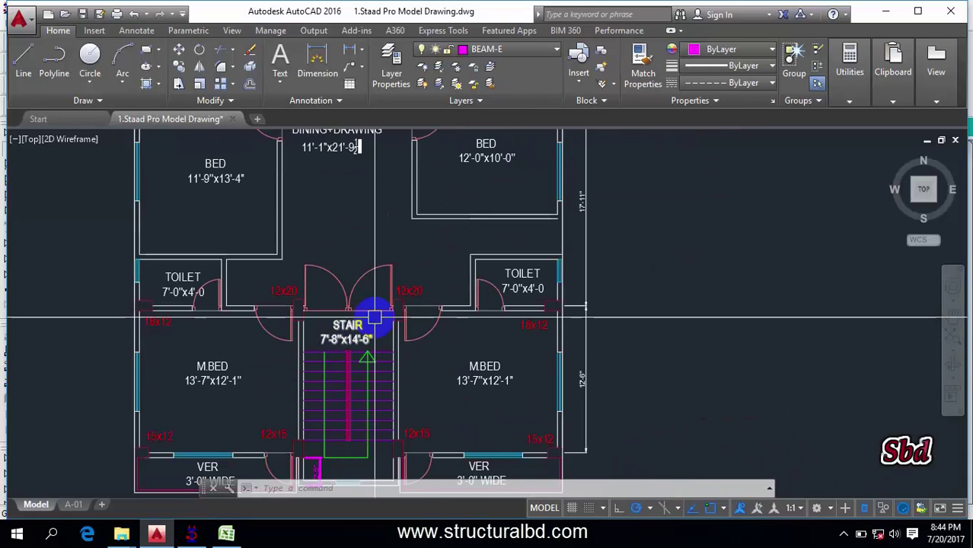
scroll(369, 382, down, 5)
middle_drag(425, 348, 433, 328)
scroll(510, 262, up, 4)
scroll(522, 272, down, 2)
key(alt+Tab)
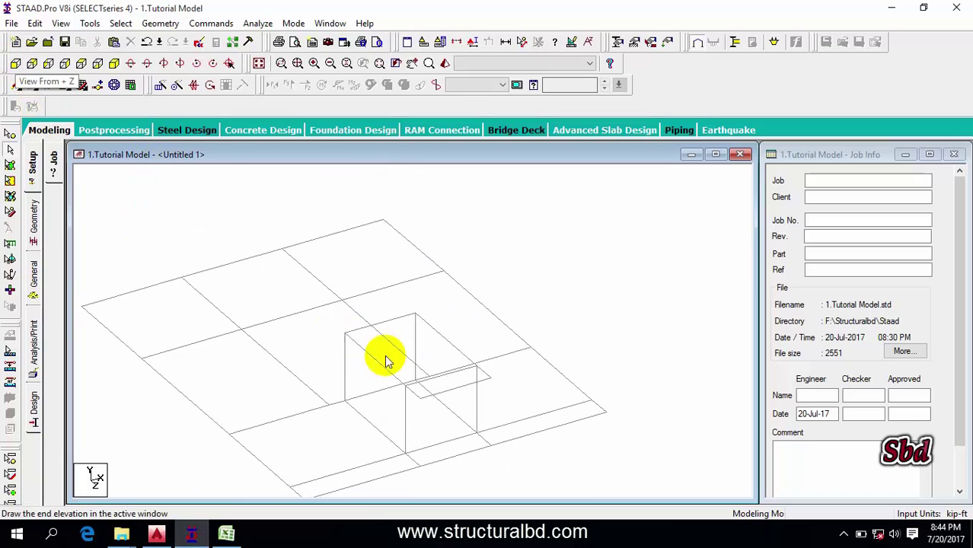
- Repeat the stair frame's top beam 5 ft up along Y with linked columns
click(14, 64)
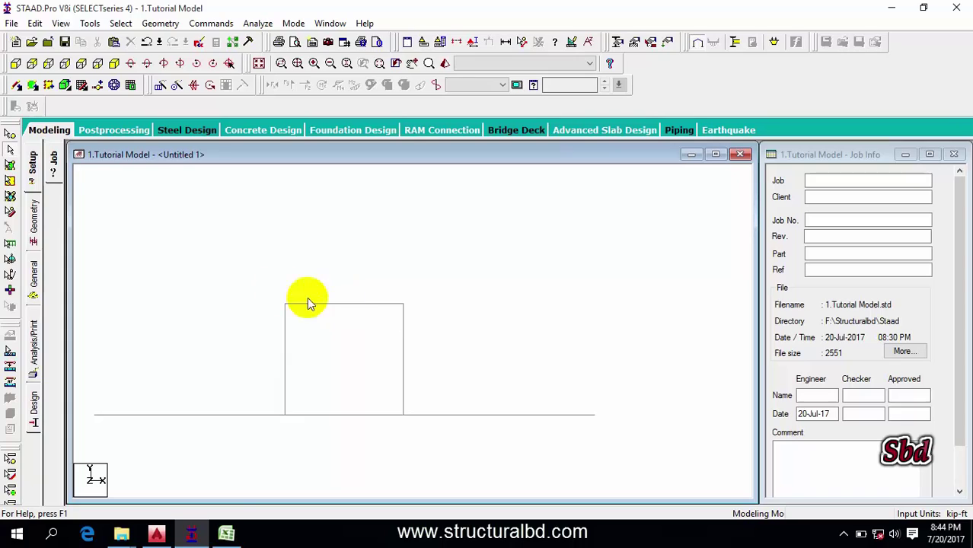
drag(471, 309, 470, 309)
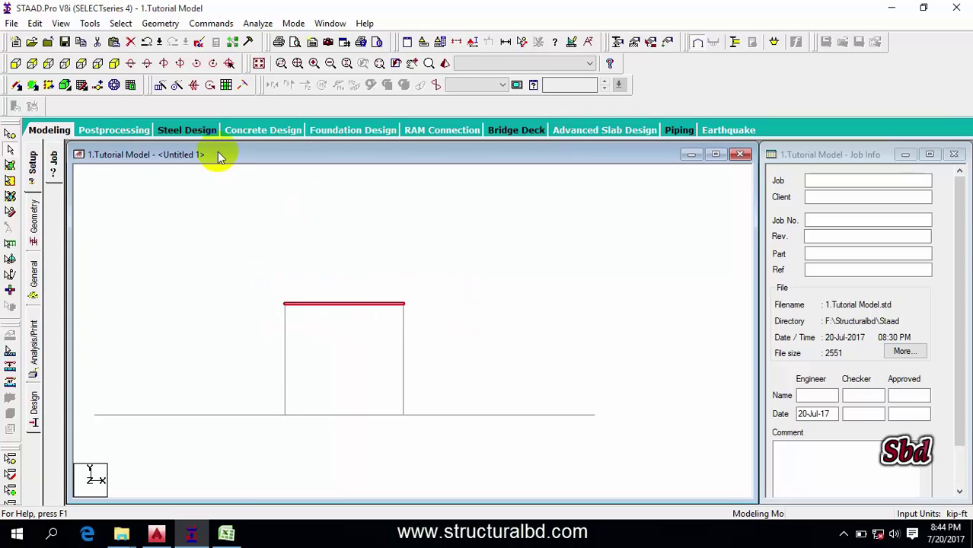
click(99, 63)
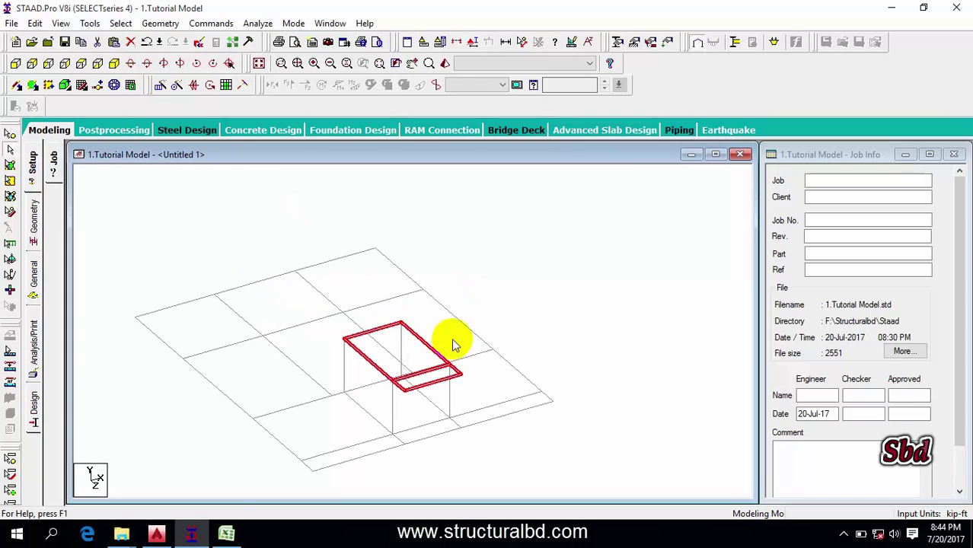
click(160, 85)
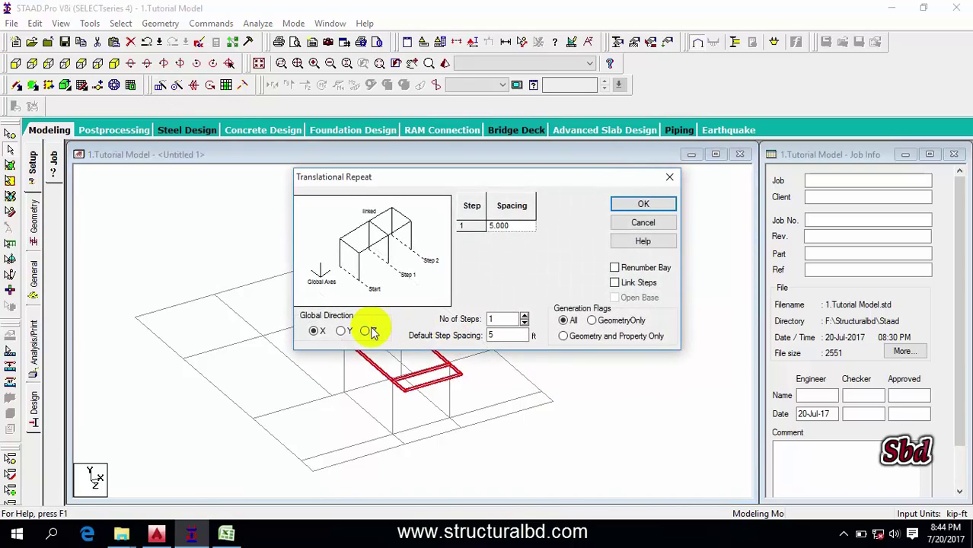
double_click(504, 335)
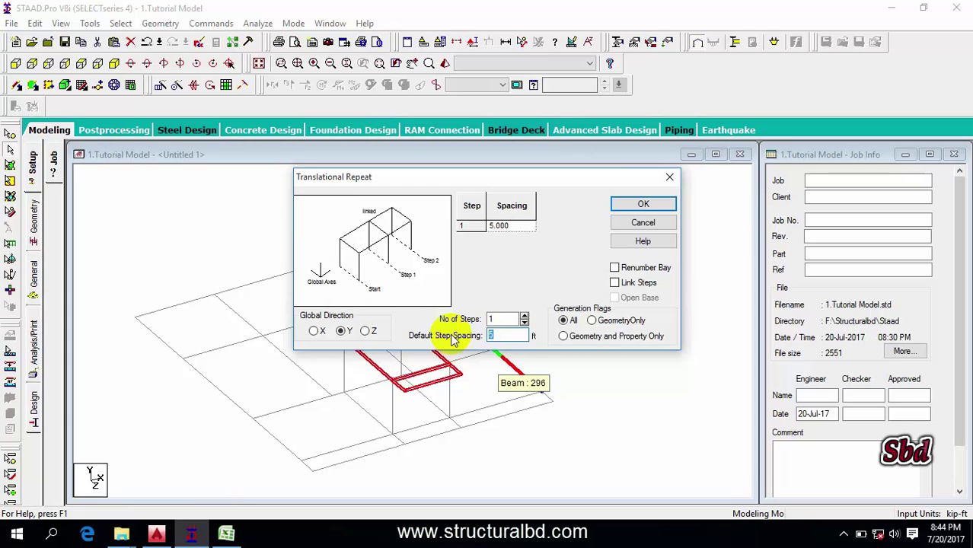
click(615, 283)
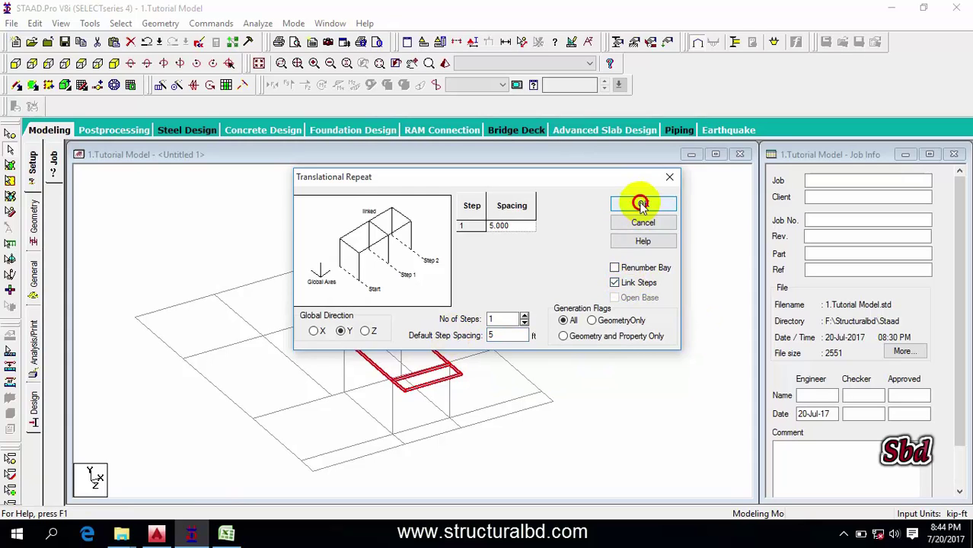
click(632, 203)
- Delete the two unwanted beams and display the whole structure
scroll(427, 397, up, 4)
scroll(452, 399, up, 2)
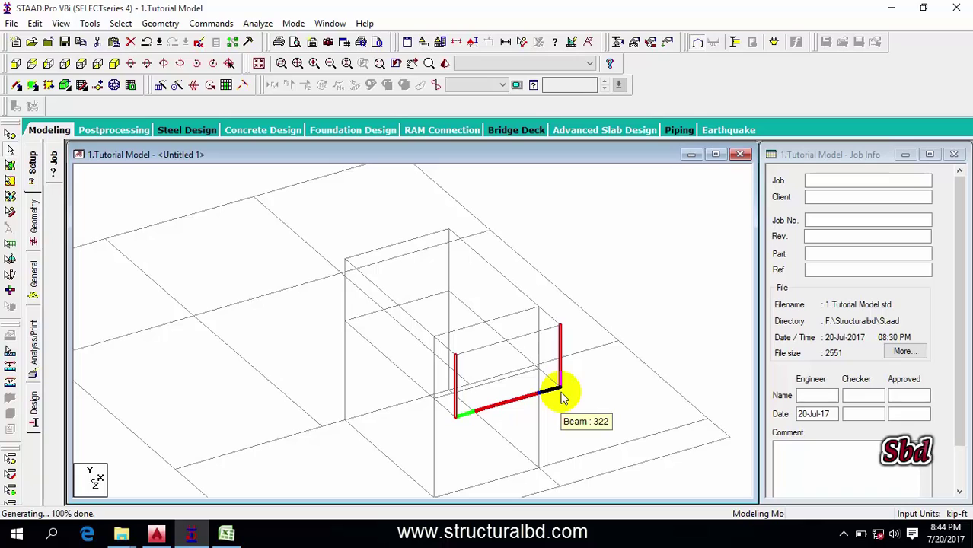
key(Delete)
key(Return)
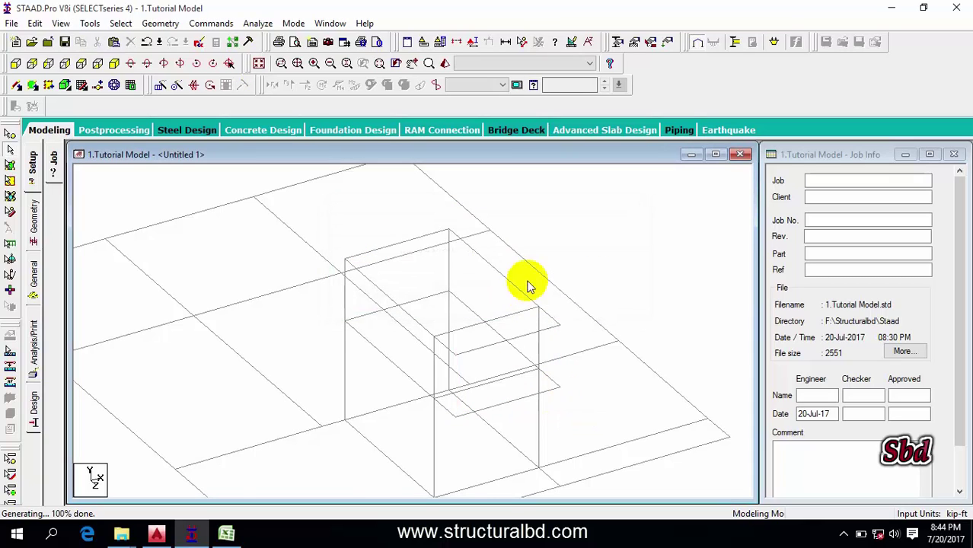
click(259, 66)
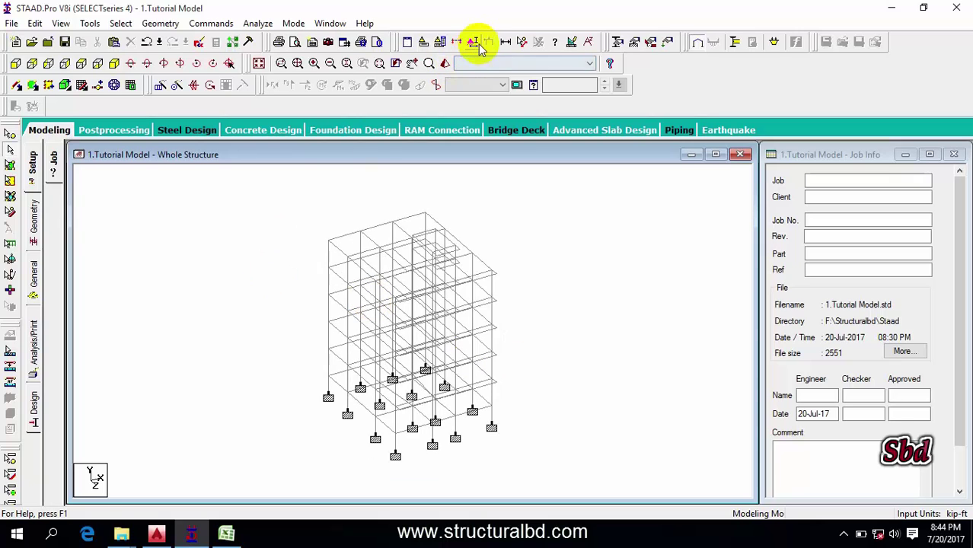
- Display all members as full 3D sections and rotate to a lower side view
click(473, 41)
click(366, 78)
click(350, 135)
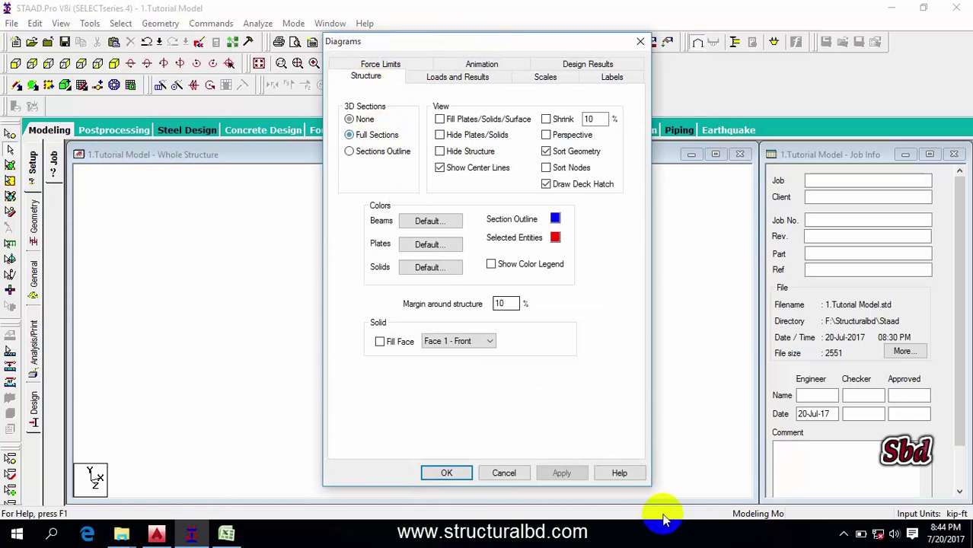
click(447, 473)
scroll(467, 255, up, 5)
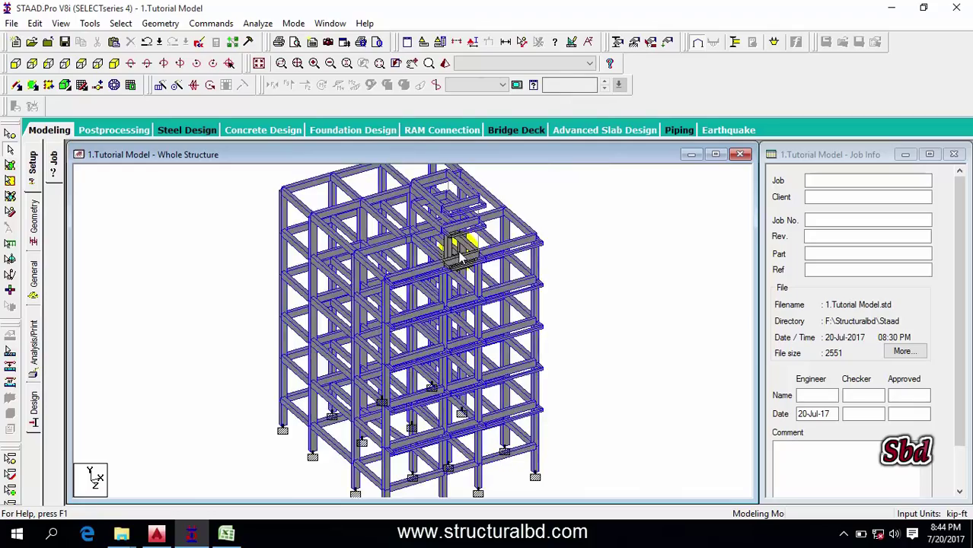
scroll(465, 305, up, 3)
scroll(456, 325, down, 2)
scroll(467, 321, up, 3)
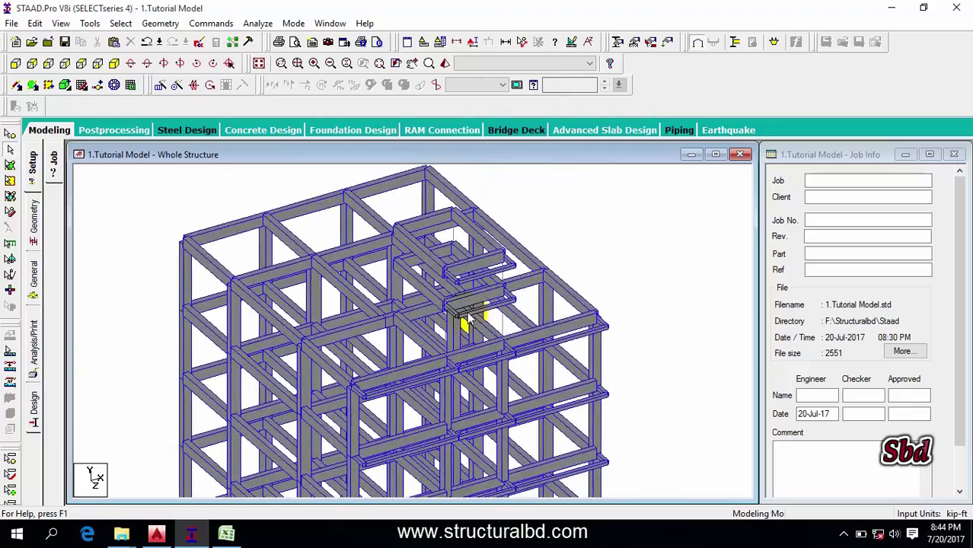
scroll(475, 312, down, 3)
scroll(480, 332, up, 2)
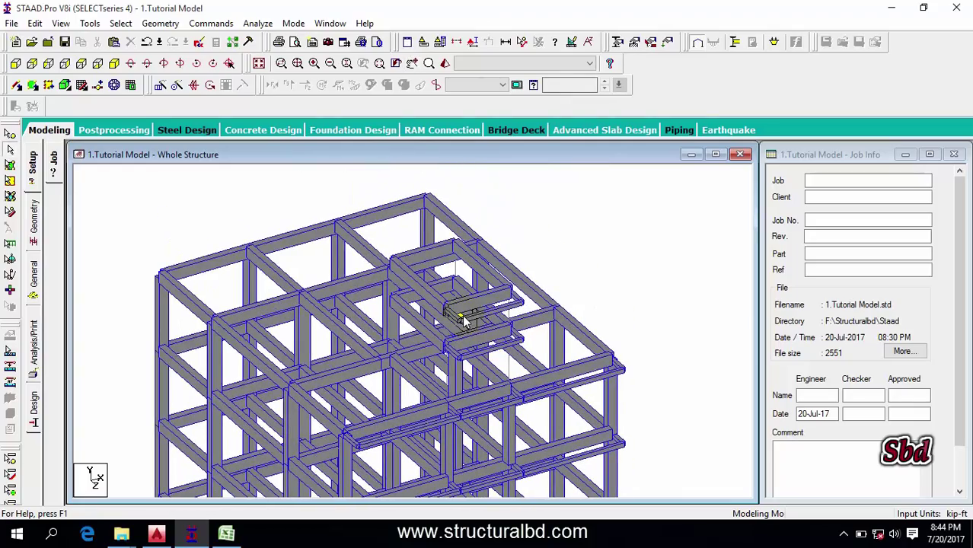
middle_drag(462, 320, 558, 326)
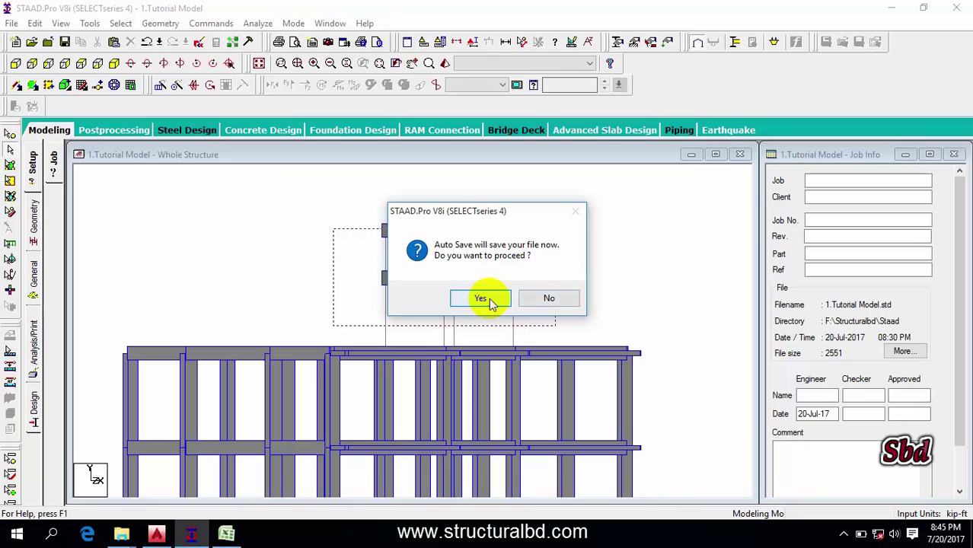
- Save the model, then open the upper stair members in a new isometric view
click(481, 298)
click(380, 282)
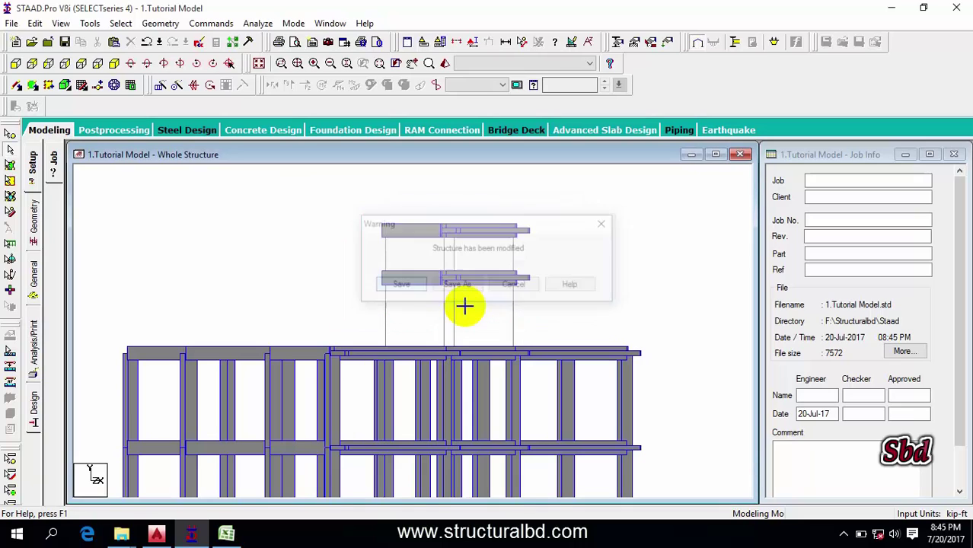
right_click(285, 211)
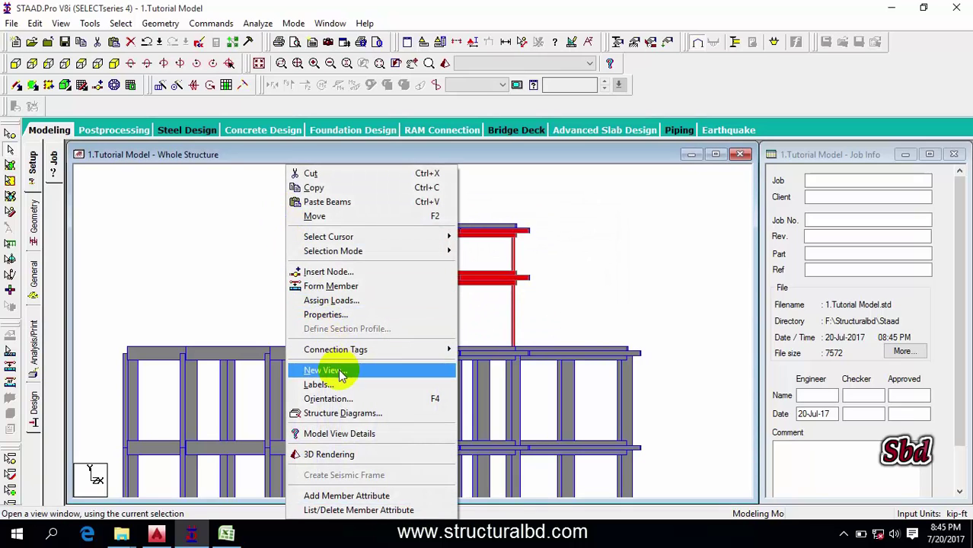
click(340, 372)
click(575, 252)
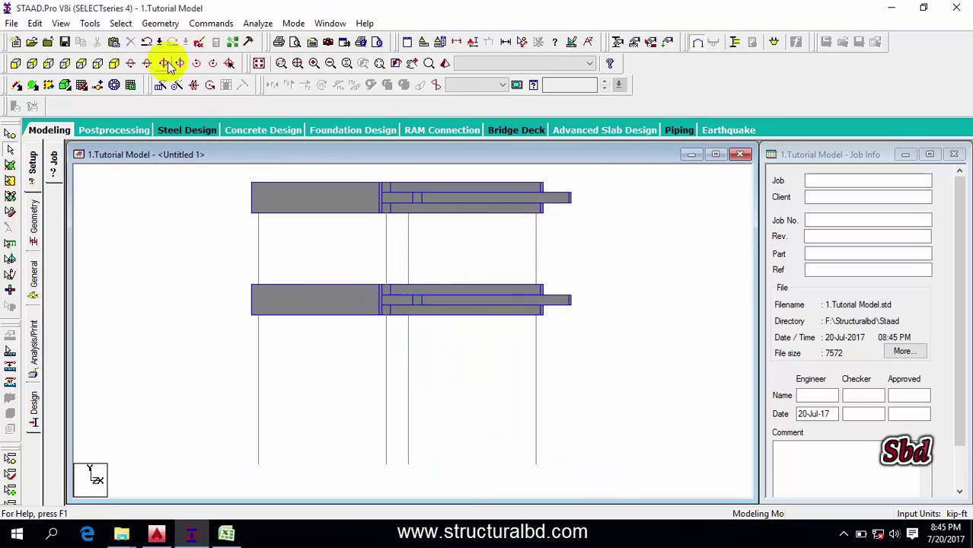
click(121, 63)
middle_drag(330, 196, 395, 191)
- Check the 7'-8"x14'-6" stair area on the AutoCAD floor plan
click(156, 534)
scroll(352, 456, down, 5)
scroll(263, 282, up, 5)
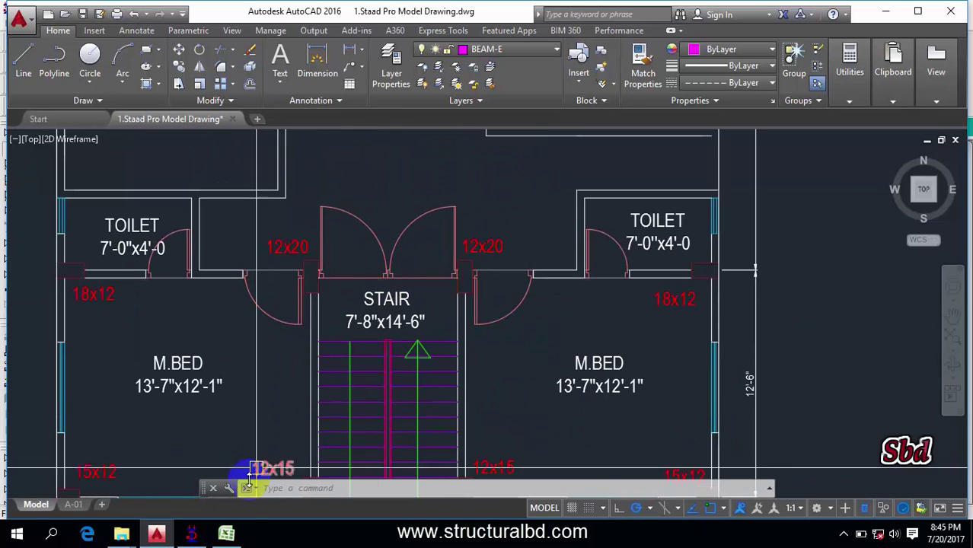
- Assign Rect 12.00x20.00 to the left column and the column segments below the upper frame
click(191, 535)
click(33, 276)
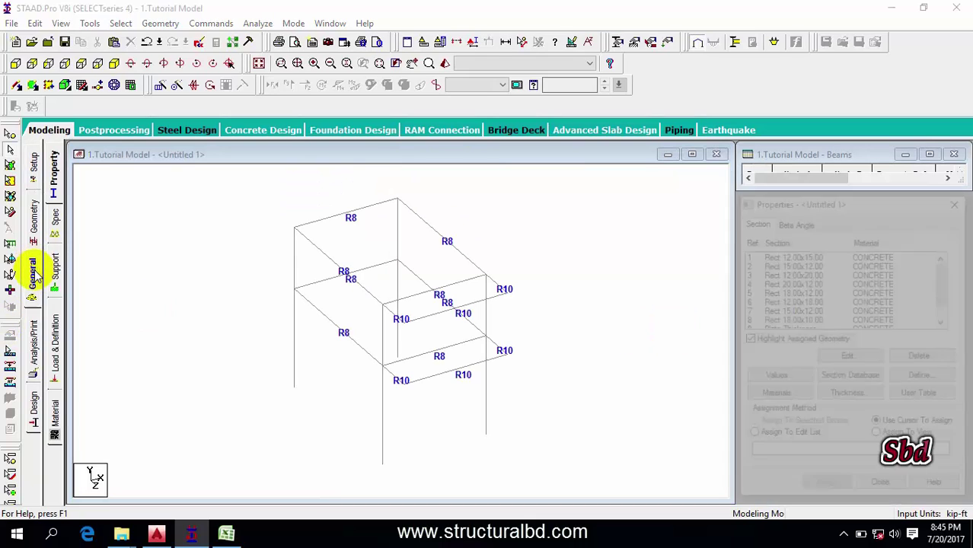
click(797, 257)
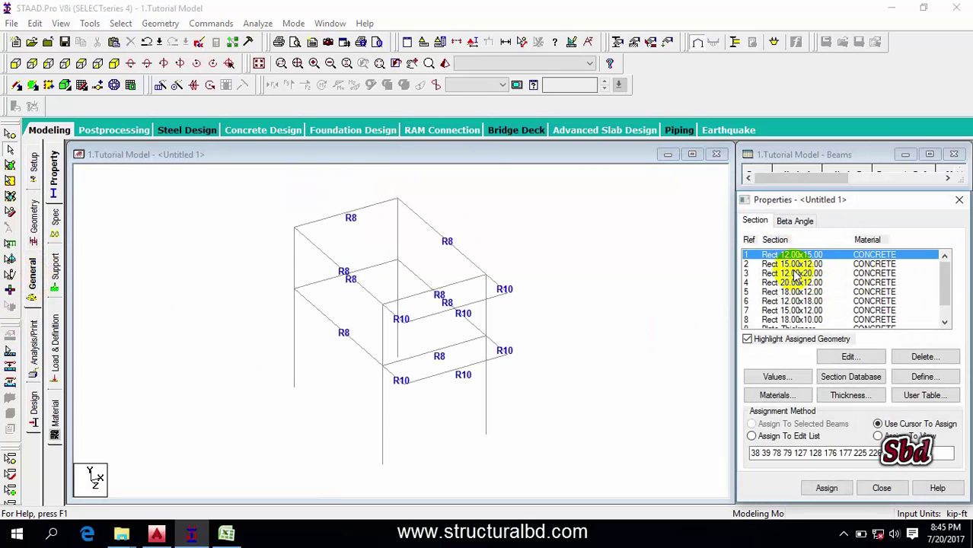
click(796, 274)
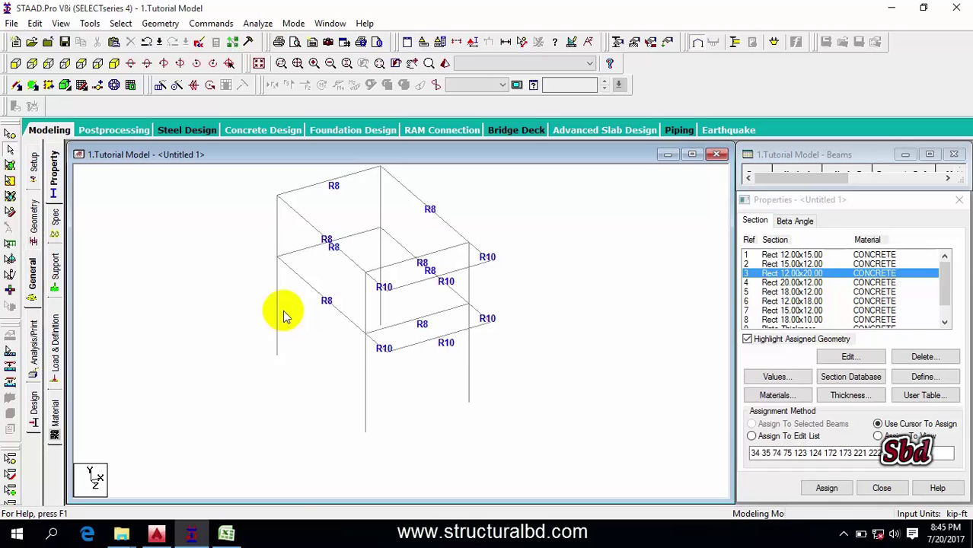
click(277, 318)
click(380, 251)
click(380, 211)
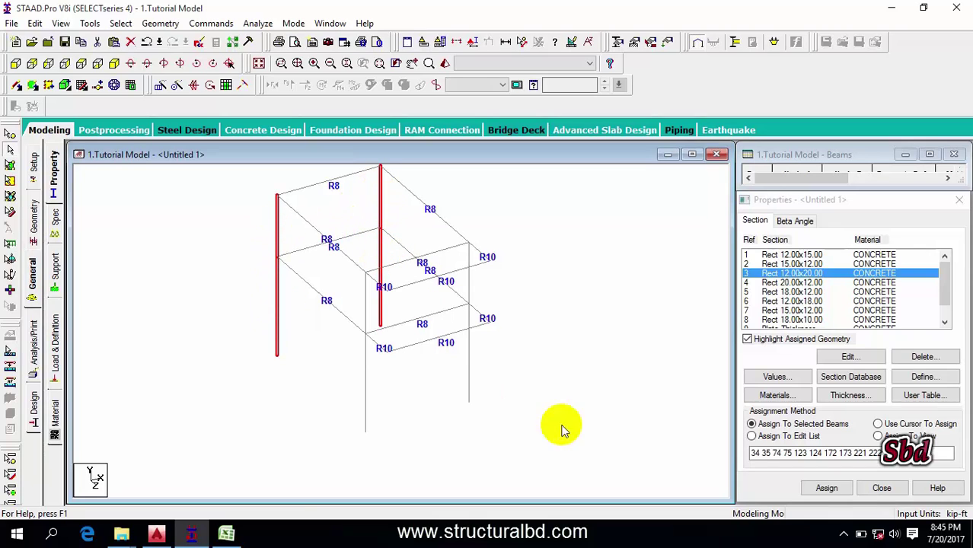
click(827, 488)
click(867, 387)
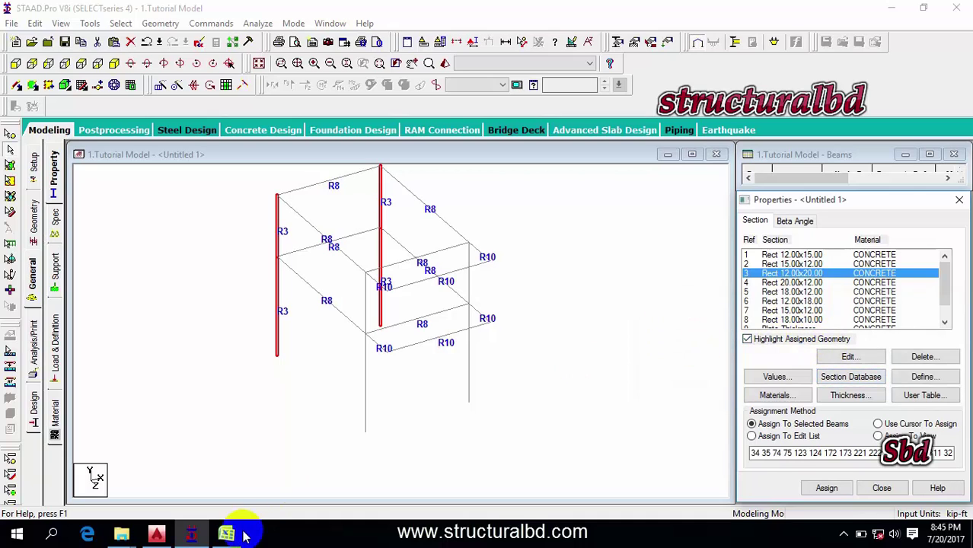
- Check the stair-area column sizes on the AutoCAD floor plan
click(160, 535)
middle_drag(424, 397, 319, 392)
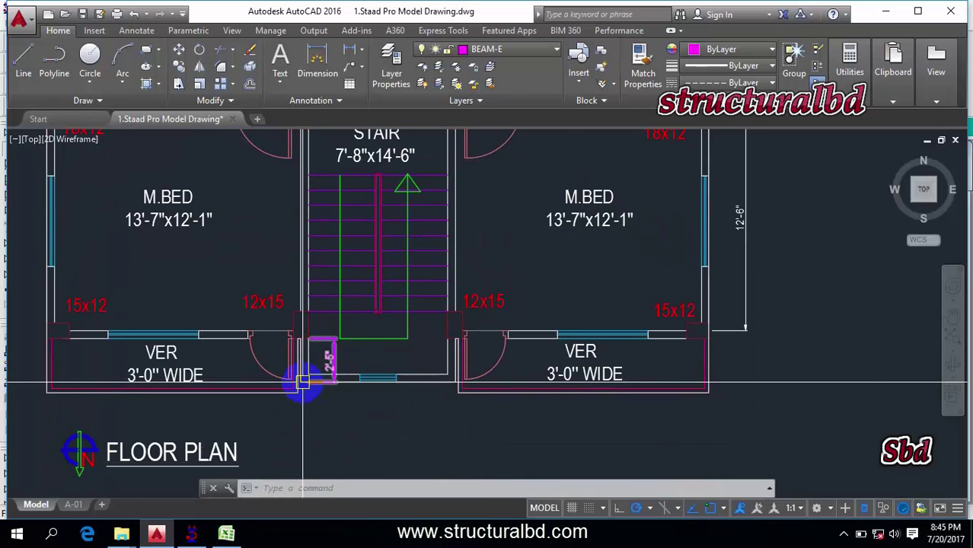
click(191, 535)
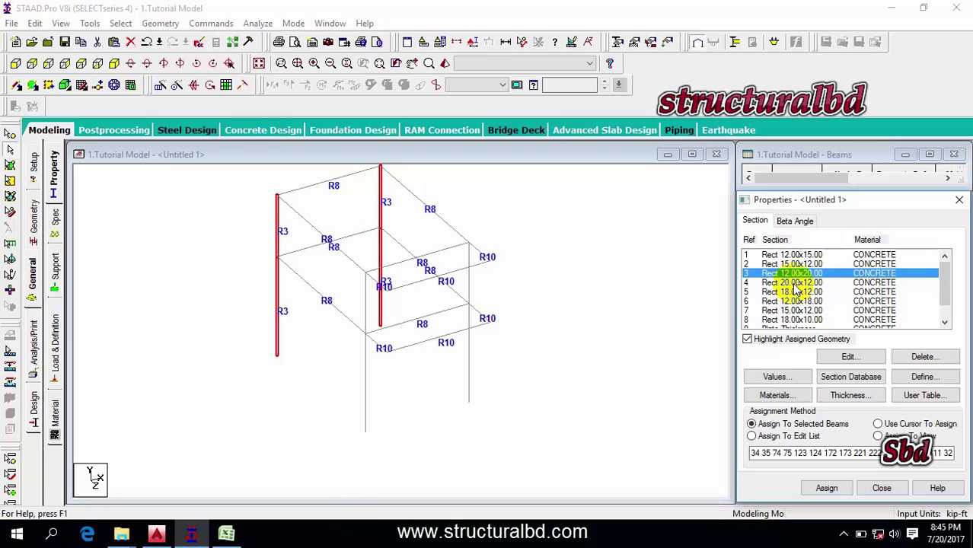
- Assign Rect 12.00x15.00 to the middle and right front columns, then open the 3D rendering
click(791, 255)
click(366, 300)
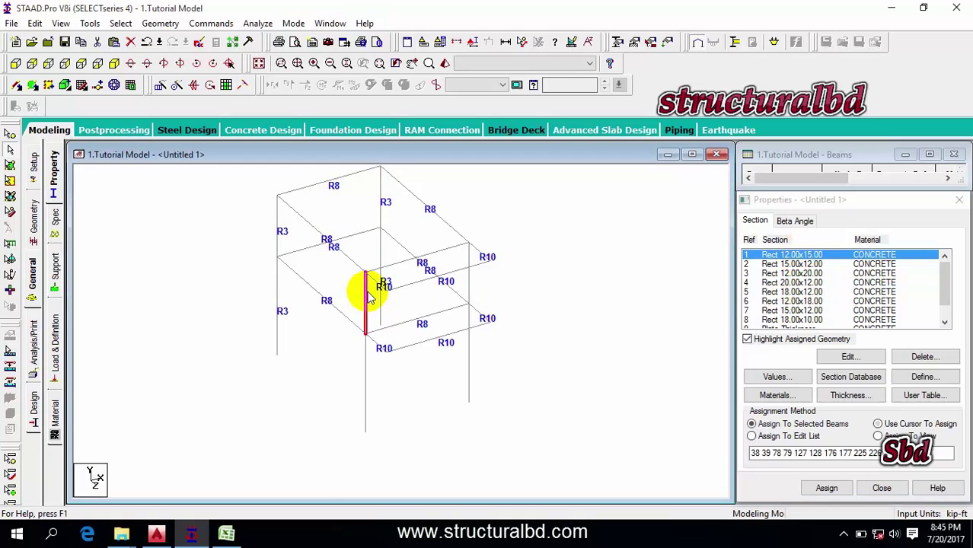
ctrl+click(366, 364)
ctrl+click(469, 274)
ctrl+click(469, 354)
click(827, 488)
click(863, 386)
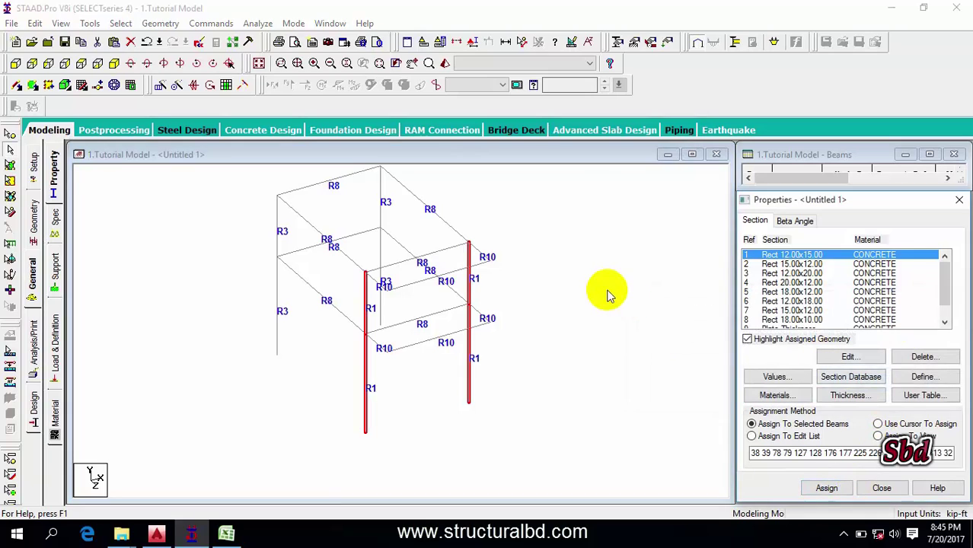
click(445, 63)
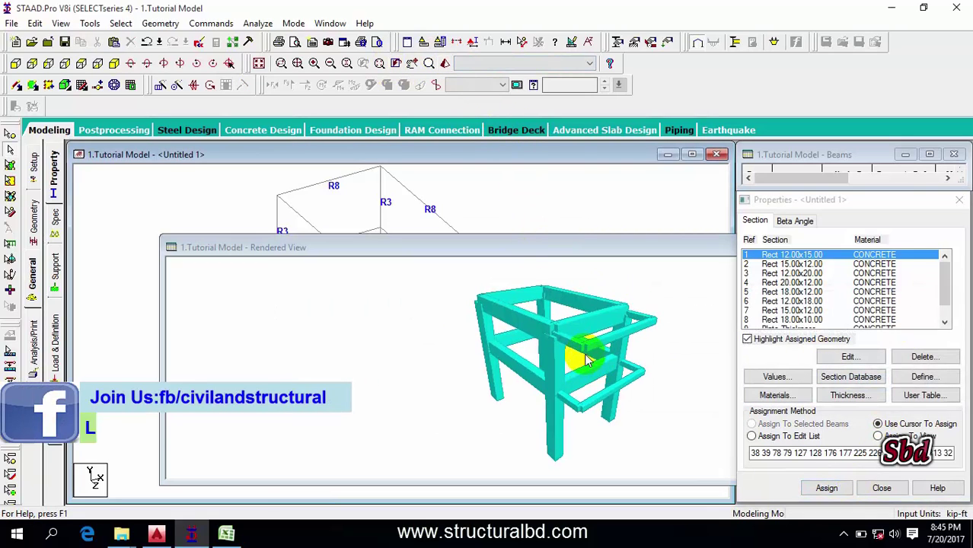
- Close the rendered view, show the whole structure, then rotate it and zoom out
drag(399, 254, 303, 191)
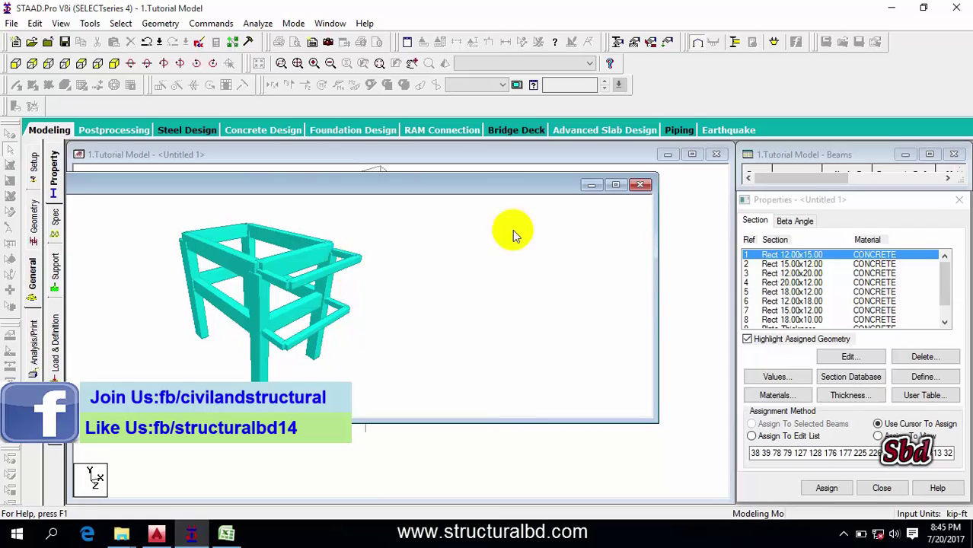
click(643, 189)
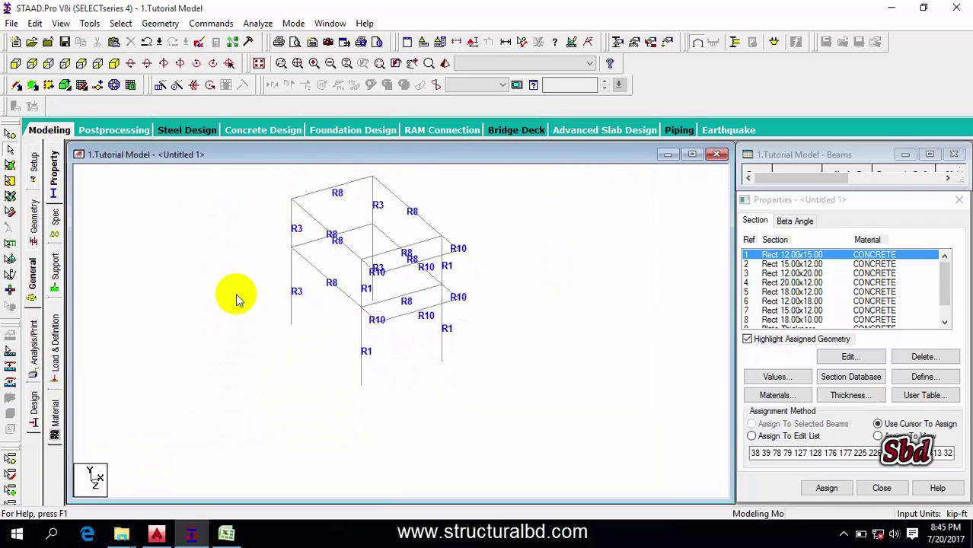
click(259, 64)
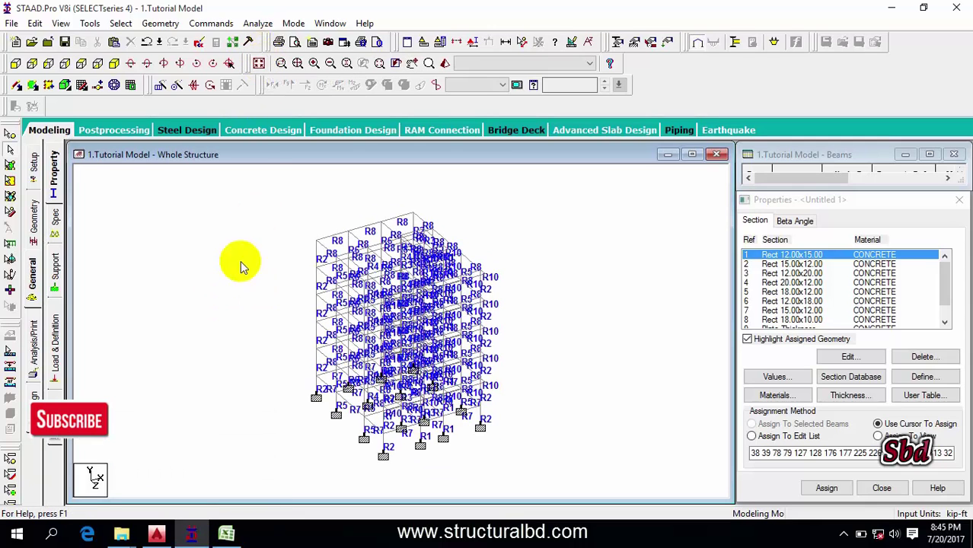
key(Right)
key(Right)
key(Right)
key(Right)
key(Right)
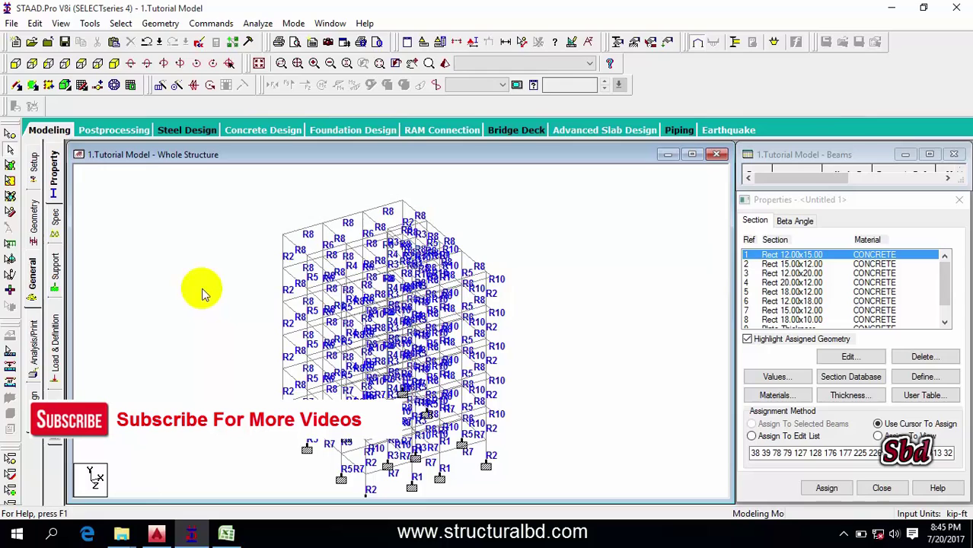
key(Right)
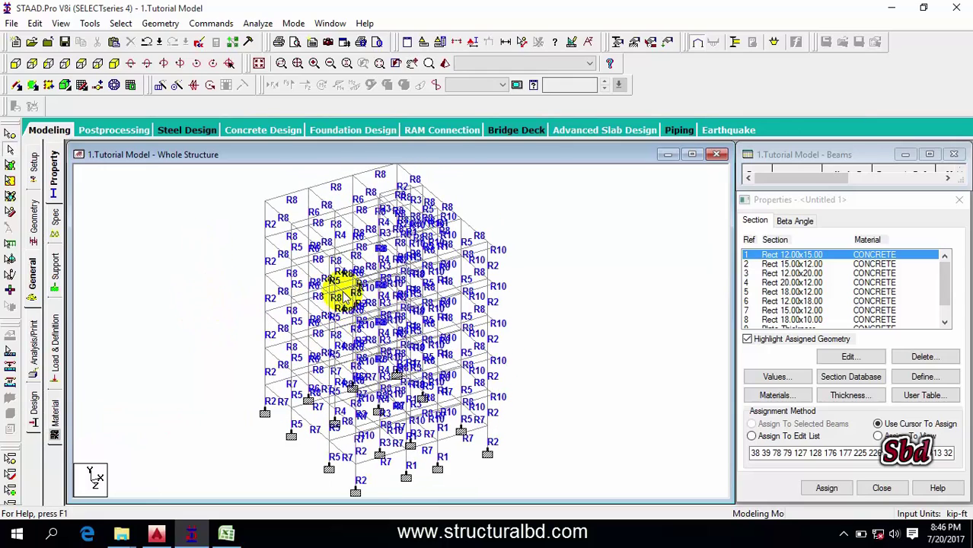
scroll(228, 274, down, 2)
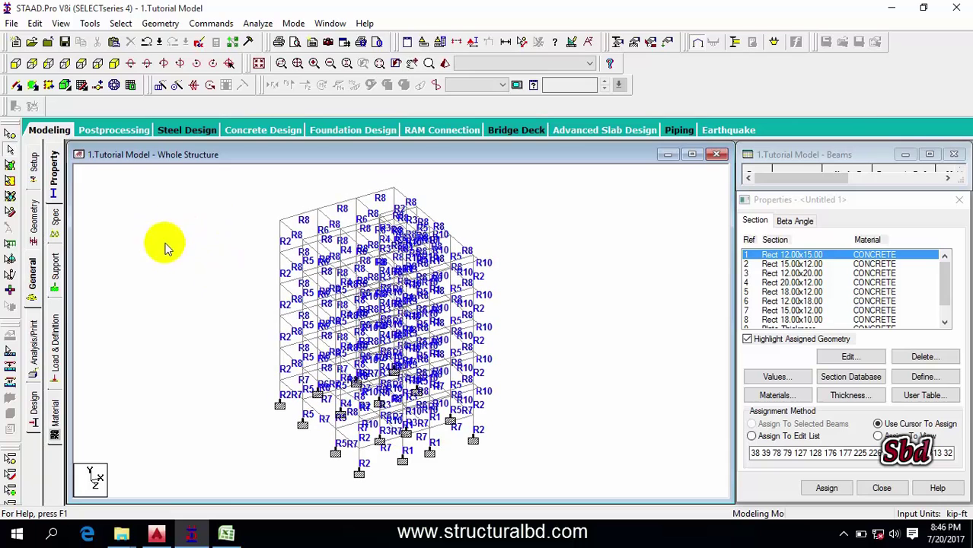
click(10, 152)
click(304, 213)
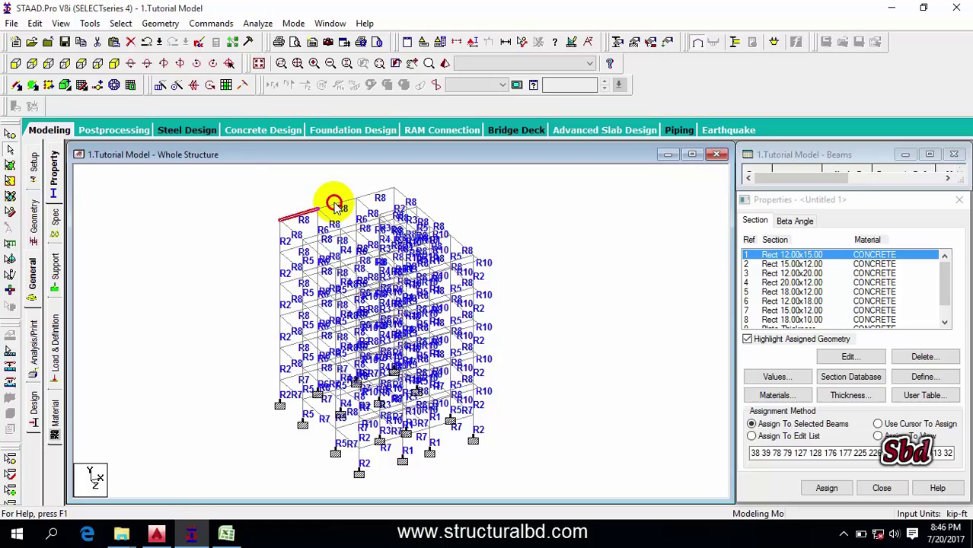
click(331, 202)
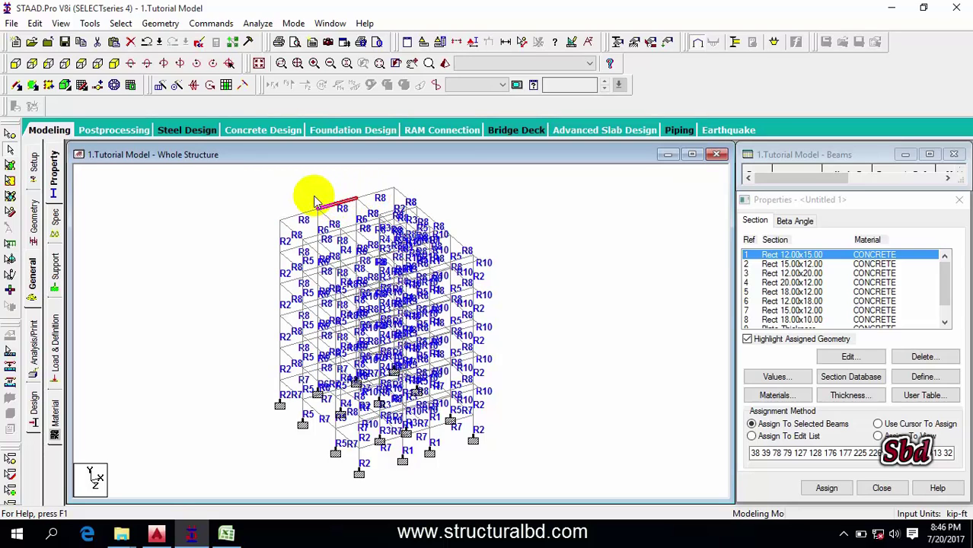
ctrl+click(311, 213)
ctrl+click(378, 196)
click(486, 209)
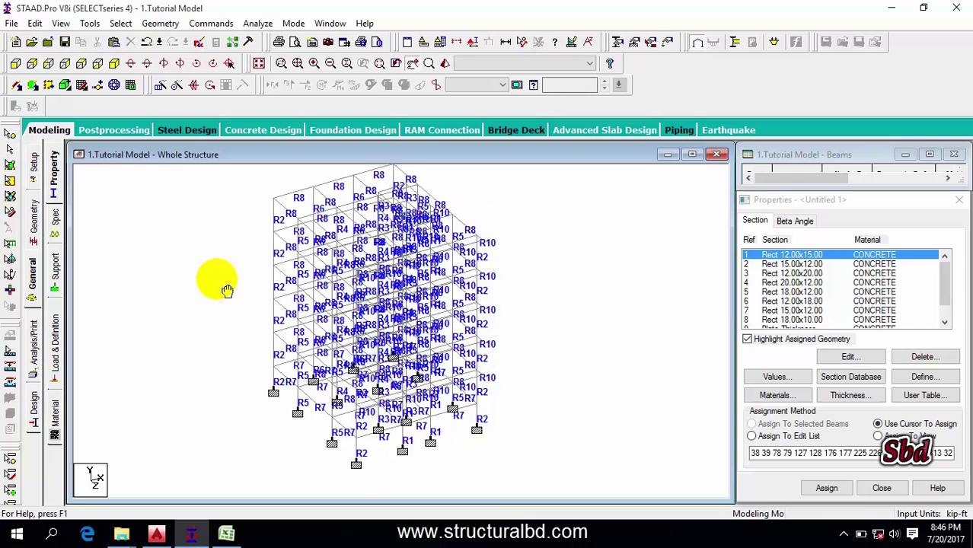
click(120, 23)
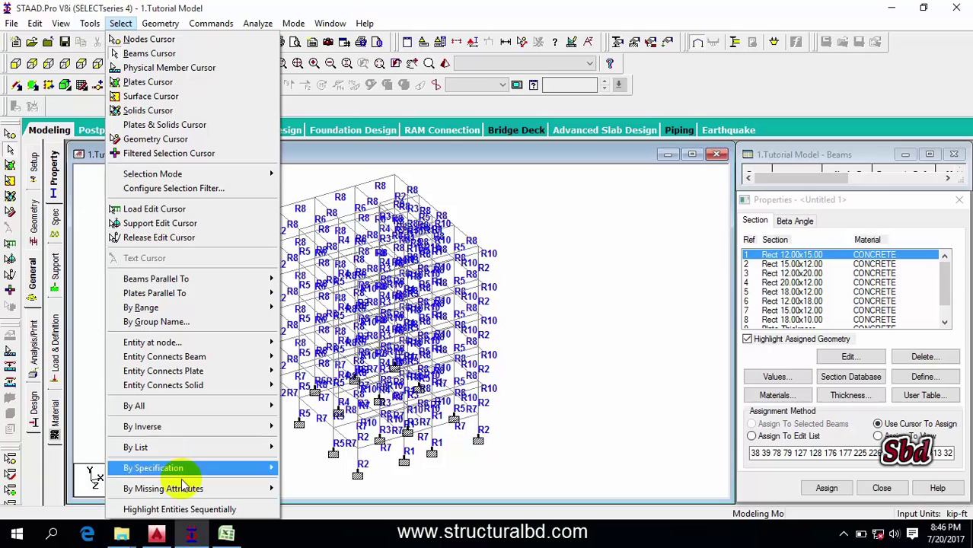
mouse_move(177, 474)
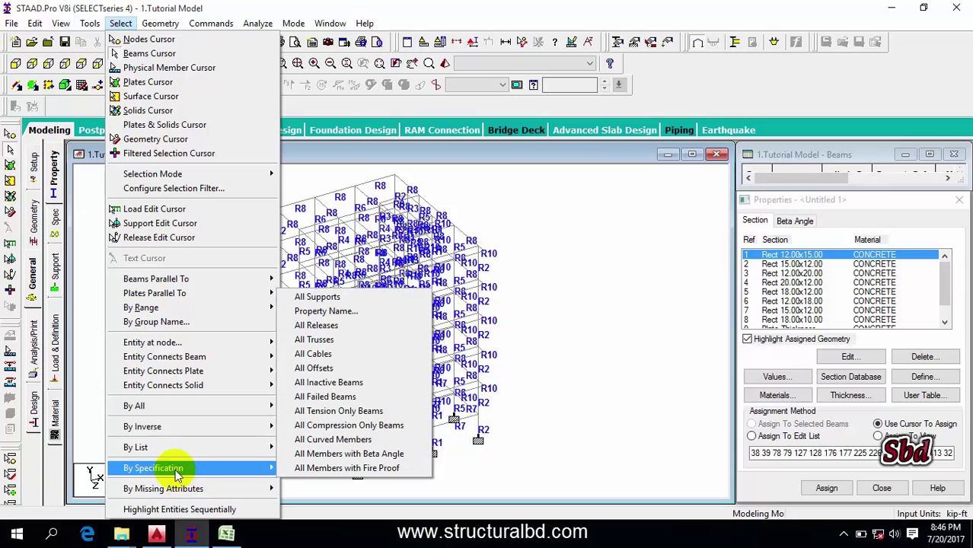
click(339, 312)
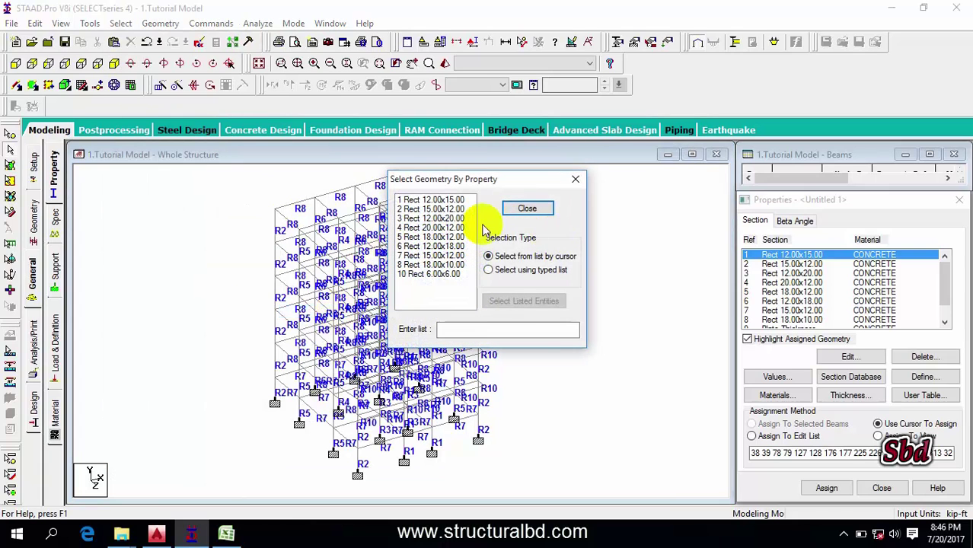
click(431, 201)
click(436, 209)
click(430, 199)
click(438, 209)
click(442, 219)
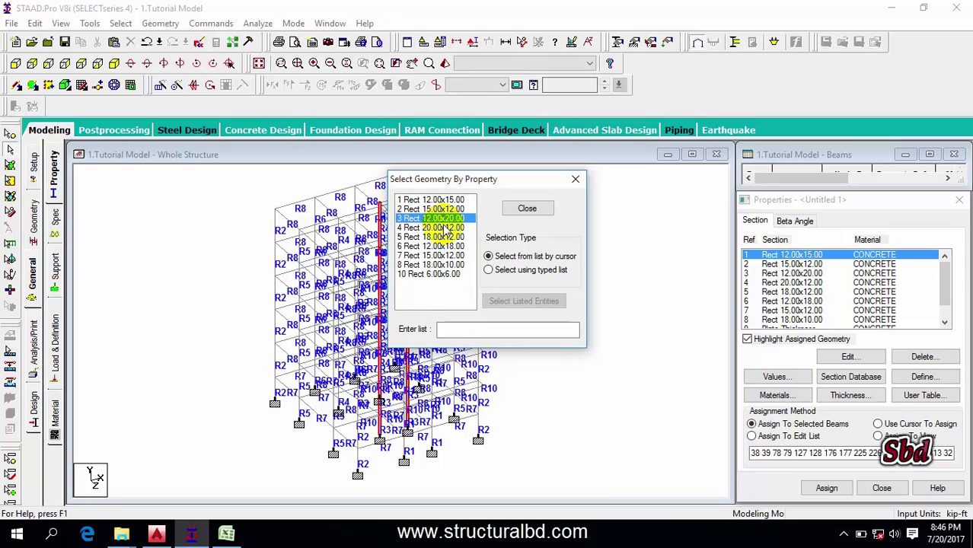
drag(434, 200, 447, 276)
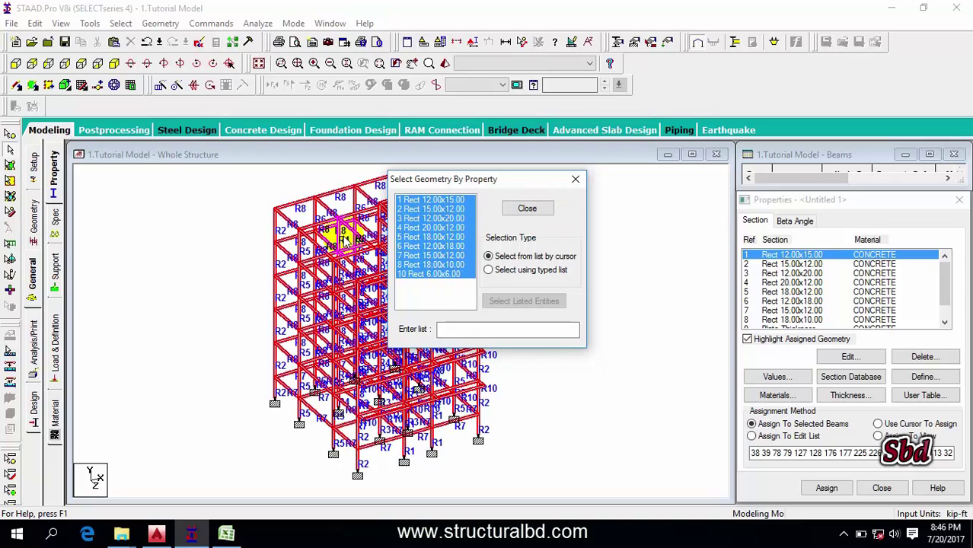
click(541, 209)
click(615, 320)
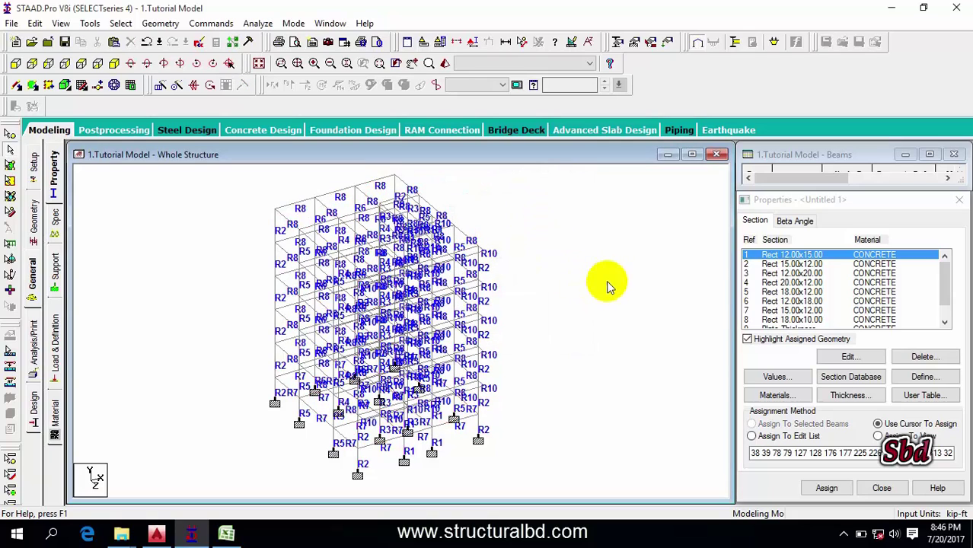
- Highlight members using Rect 15x12, 20x12, 12x20, 12x15 and 12x18 sections
click(792, 264)
click(800, 283)
click(792, 273)
click(792, 255)
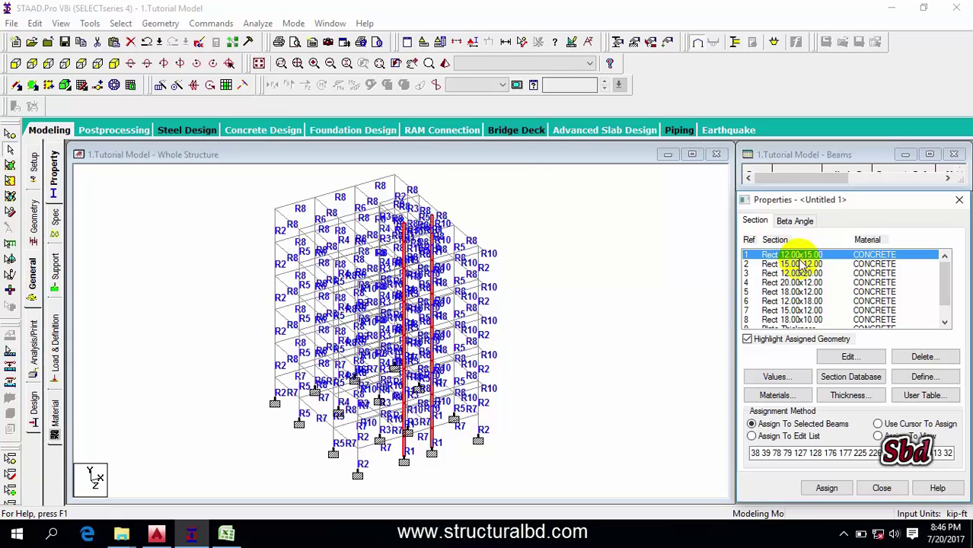
click(797, 274)
click(796, 283)
click(797, 301)
click(797, 255)
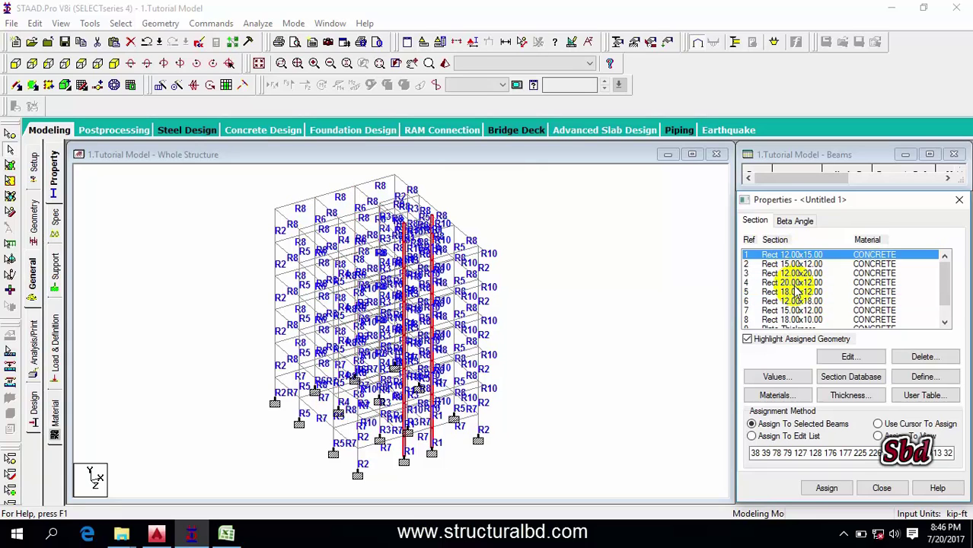
- Recheck the 15x12, 20x12, 18x12 and 12x18 members, then clear the highlight and open the Select menu
click(793, 264)
click(786, 284)
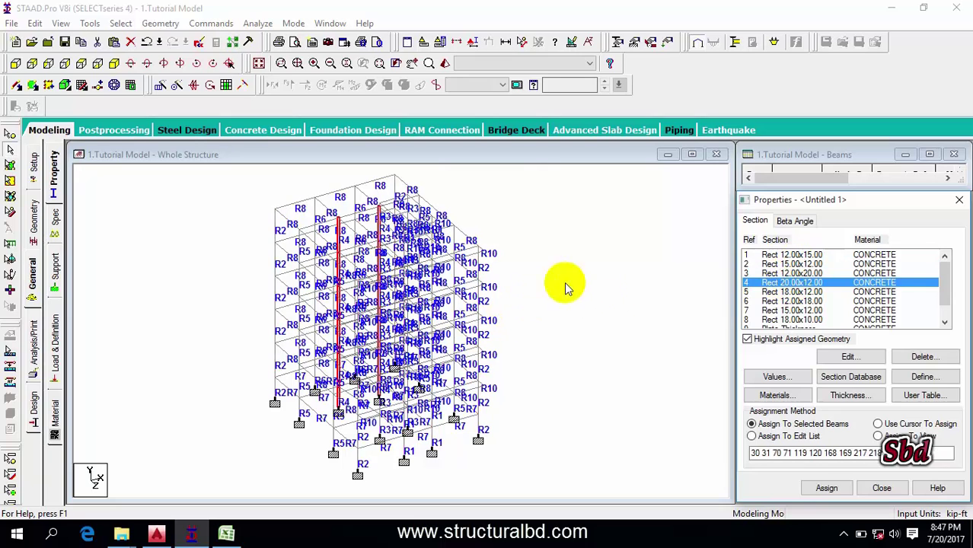
click(800, 292)
click(800, 301)
click(626, 293)
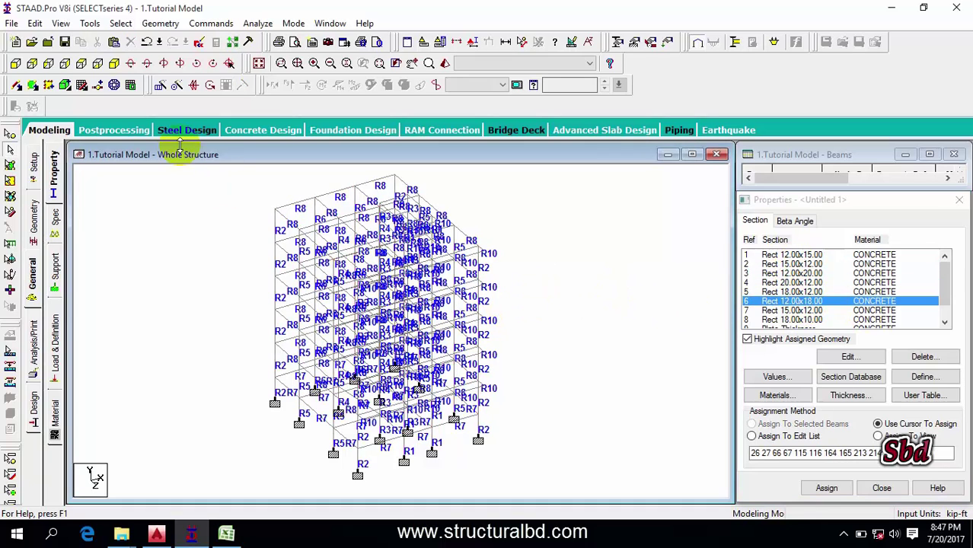
click(120, 23)
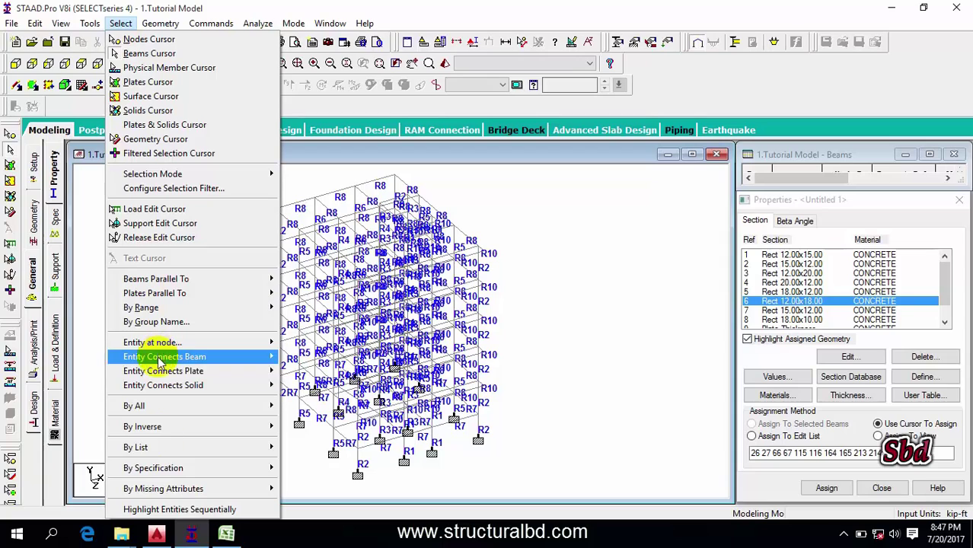
- Select all the supports in the frame
mouse_move(169, 473)
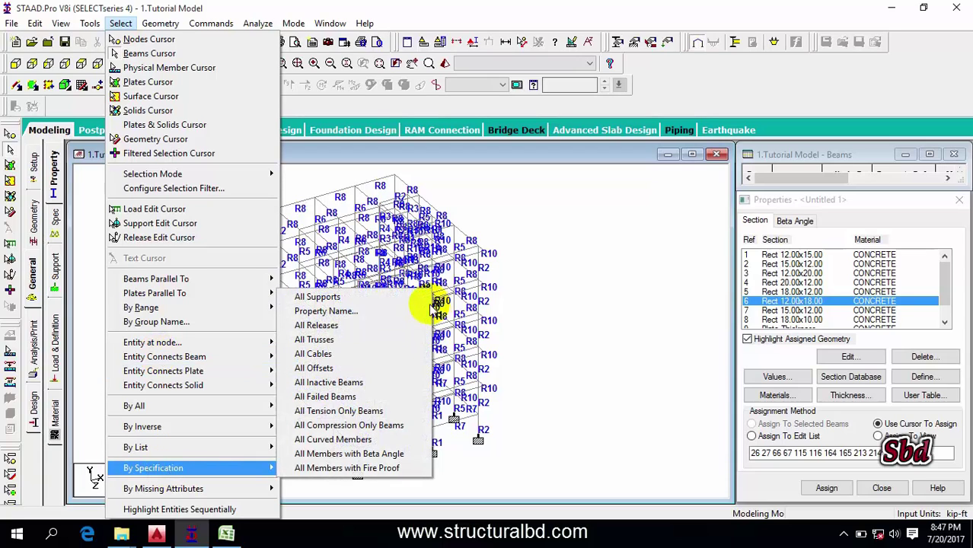
click(325, 297)
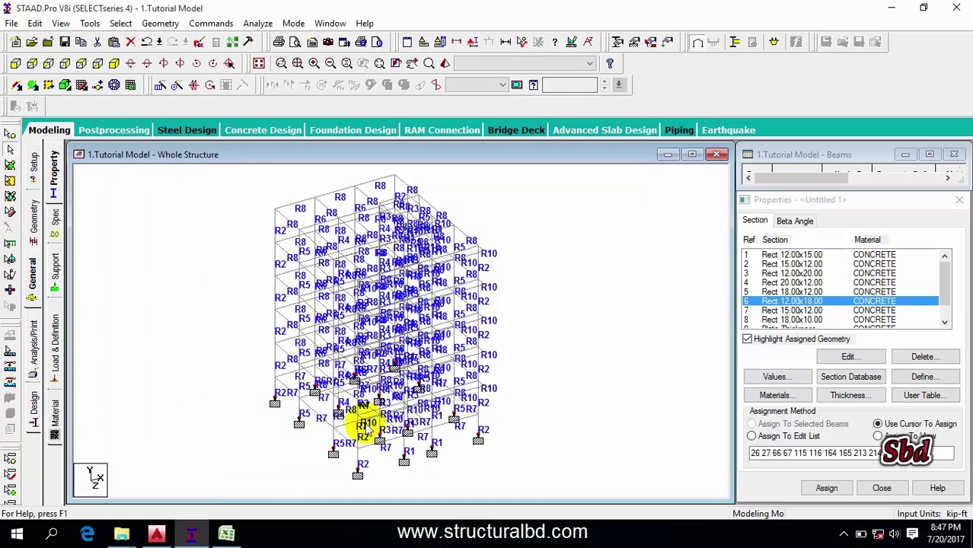
middle_drag(359, 428, 191, 352)
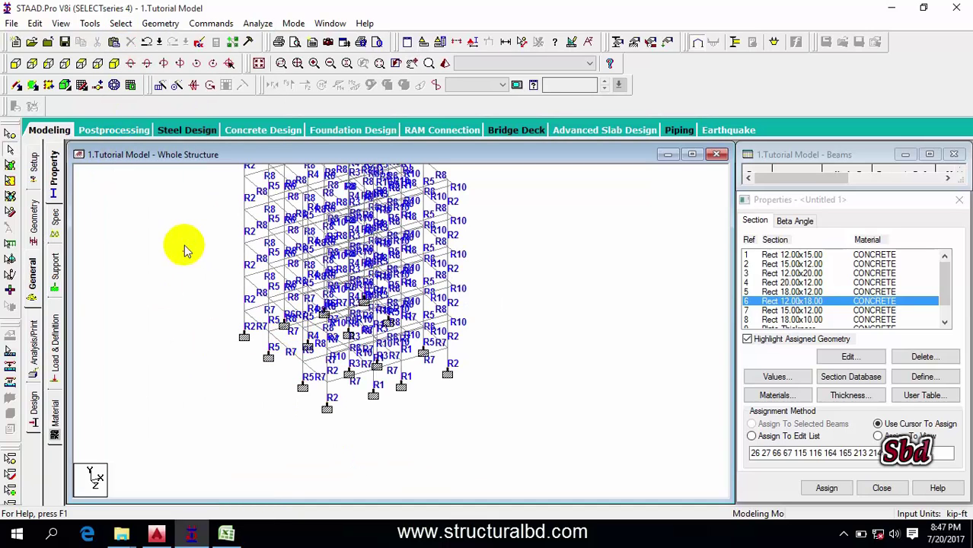
- Run the Missing Property selection and dismiss the 'No entity with missing Property is found' message
click(120, 24)
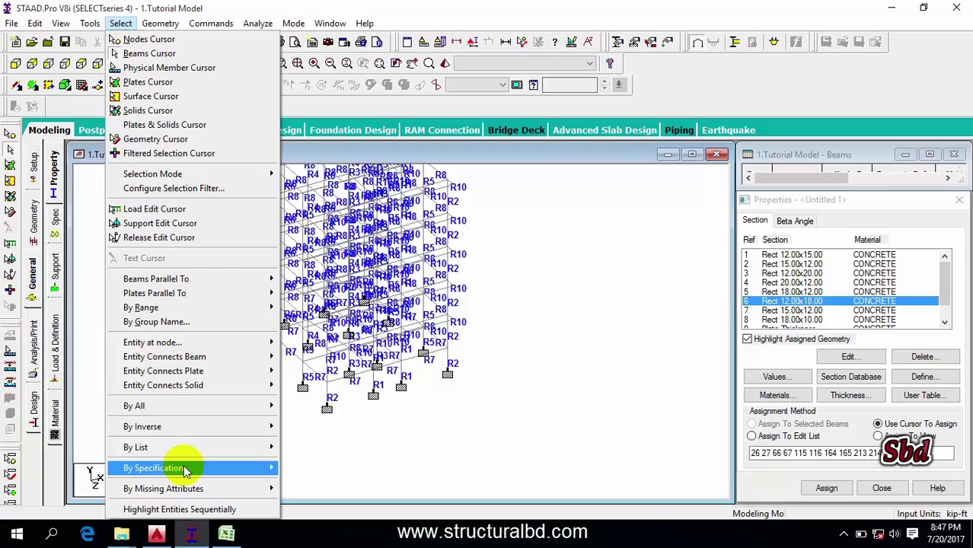
mouse_move(184, 466)
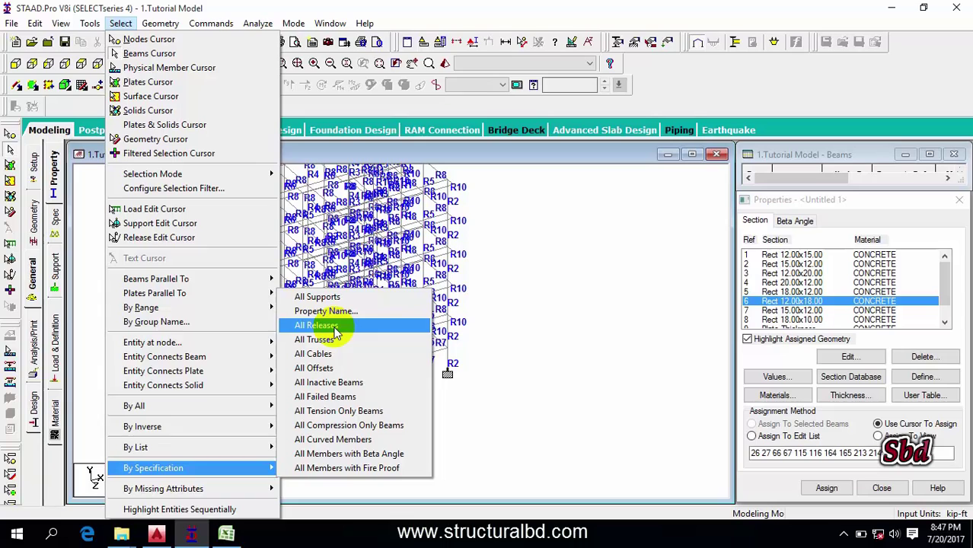
mouse_move(192, 491)
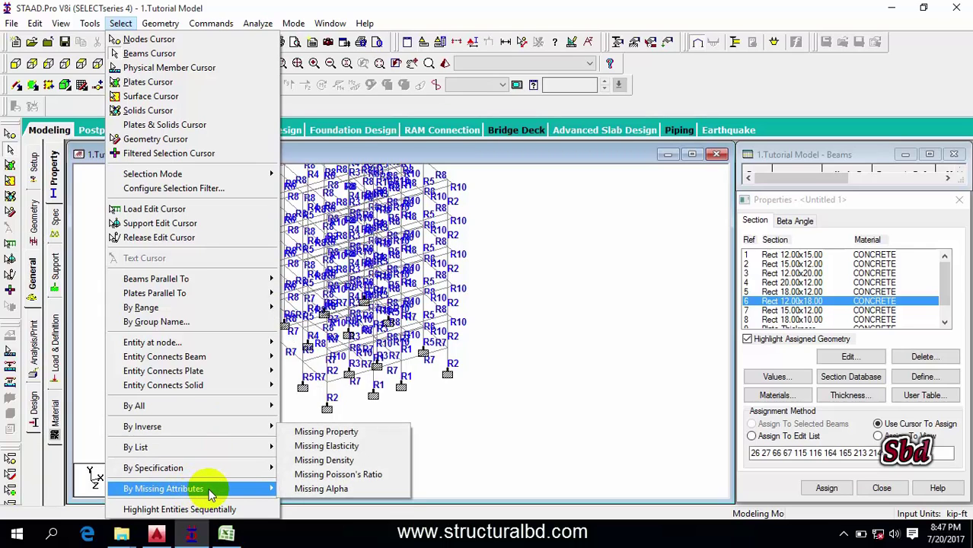
click(335, 433)
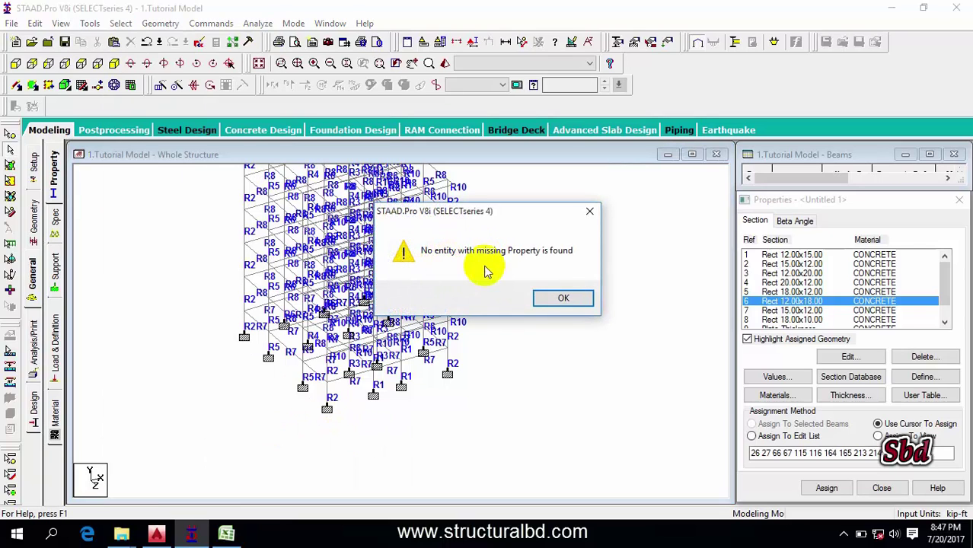
click(563, 298)
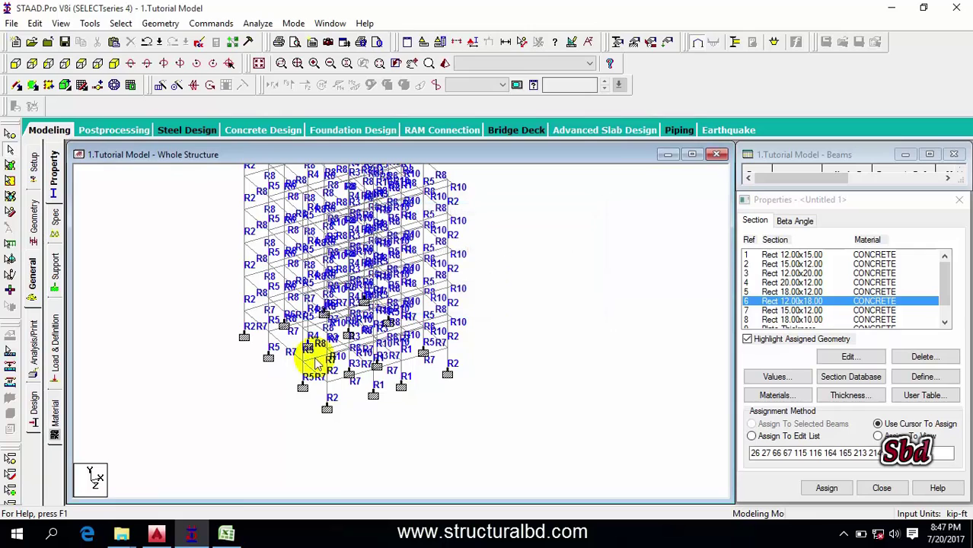
- Draw test beam 336 between two base supports, pick it via Missing Property, and delete it
click(17, 87)
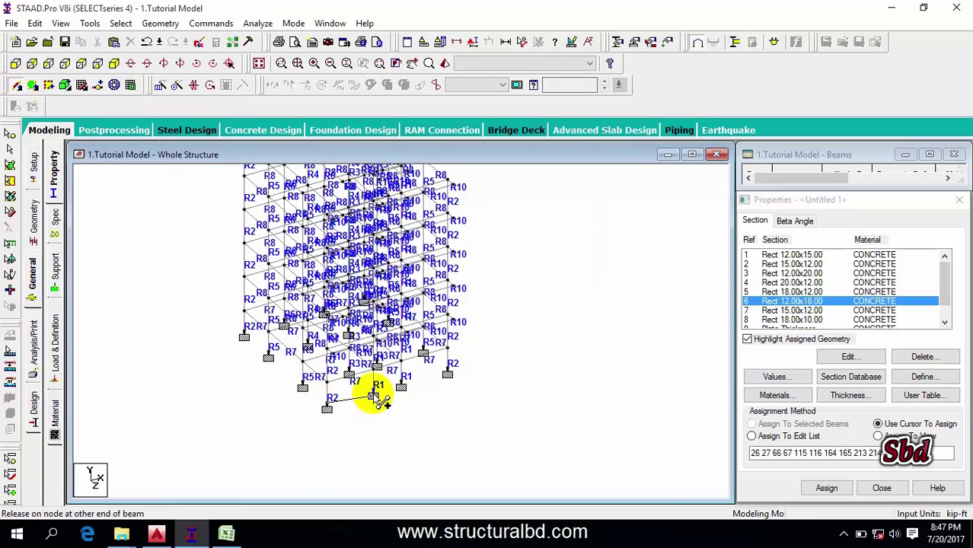
click(120, 23)
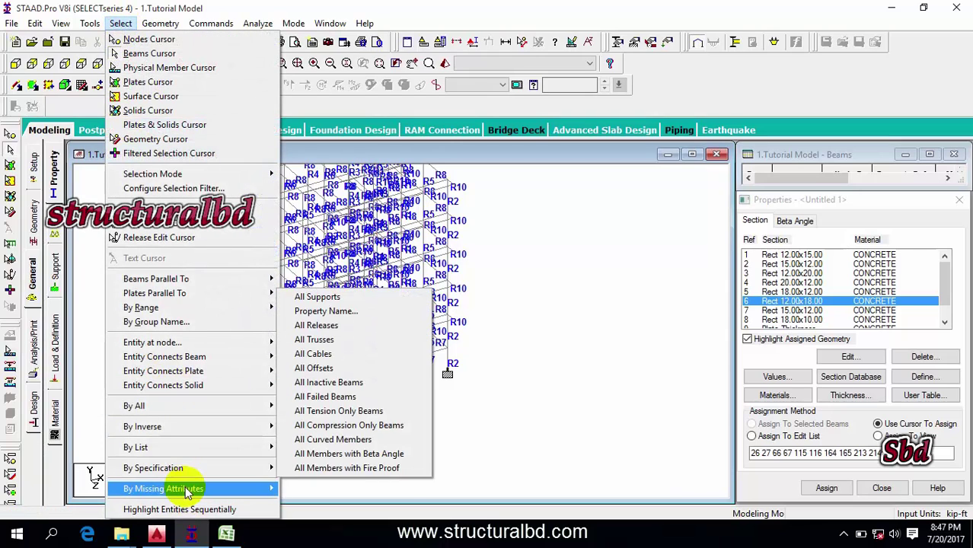
click(335, 437)
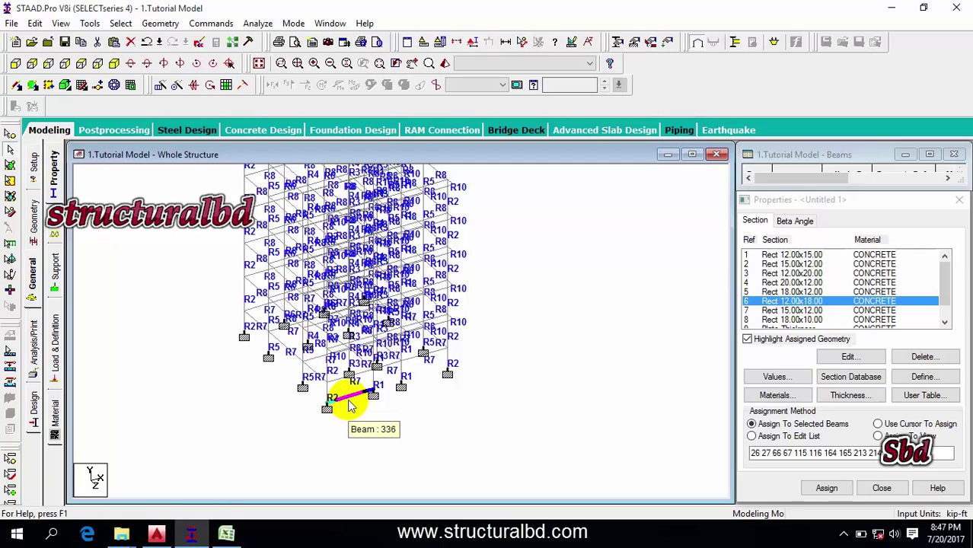
click(131, 45)
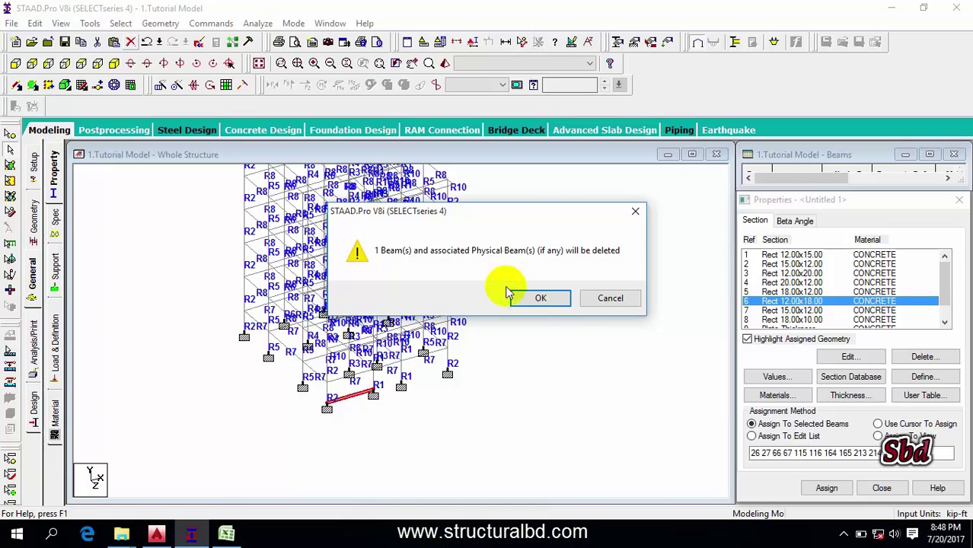
click(536, 298)
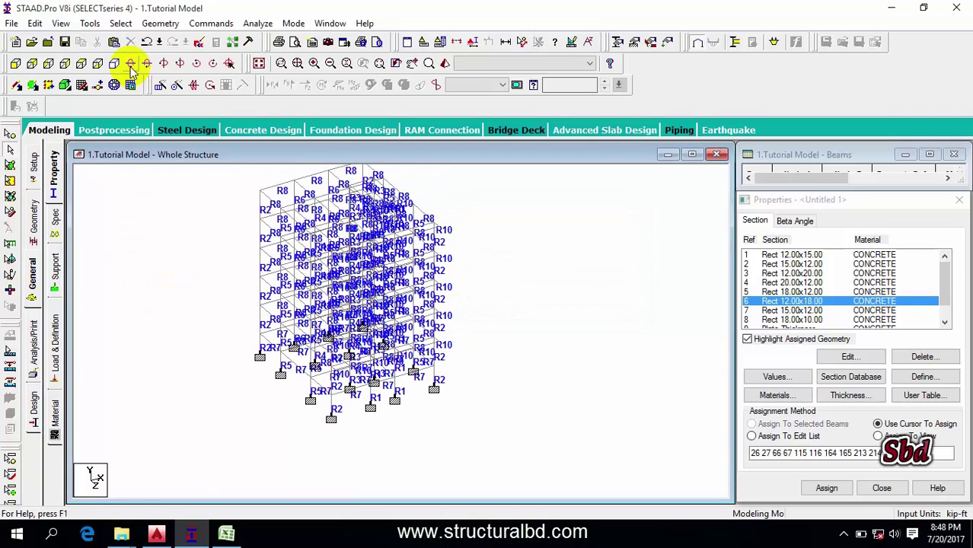
click(120, 23)
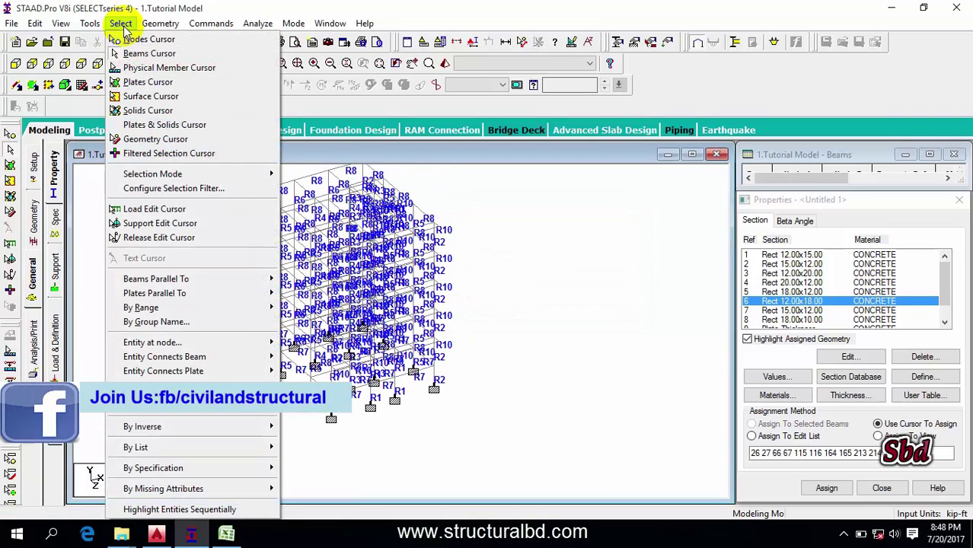
mouse_move(186, 282)
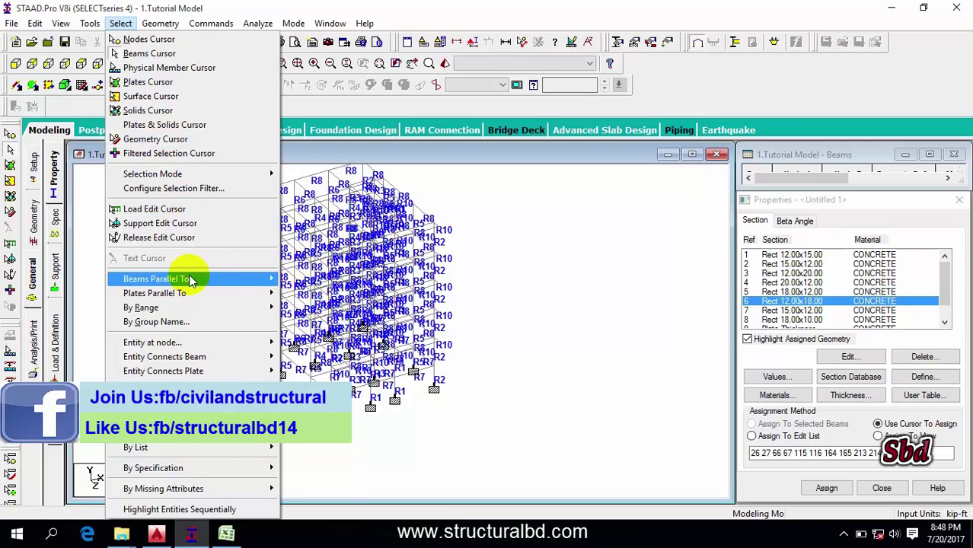
click(297, 279)
key(Down)
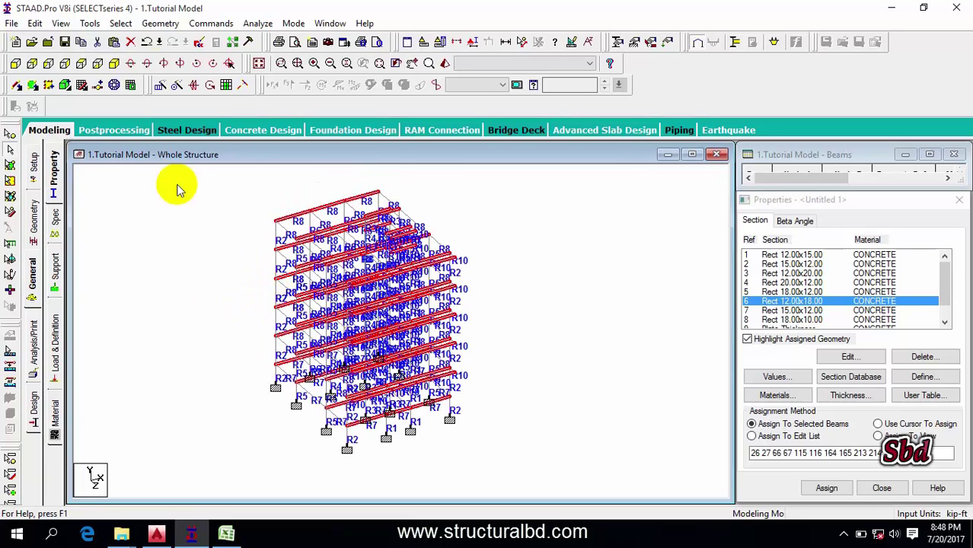
click(122, 24)
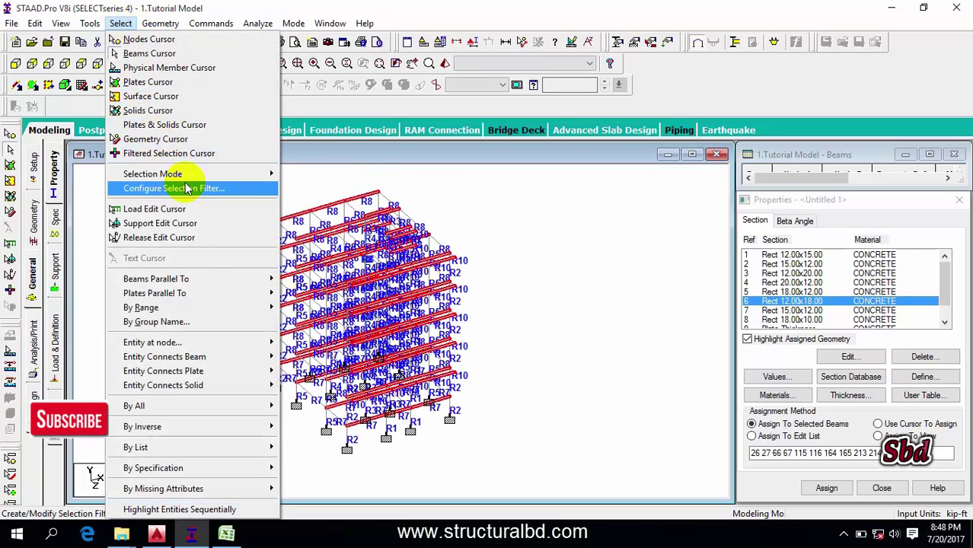
mouse_move(202, 280)
click(304, 291)
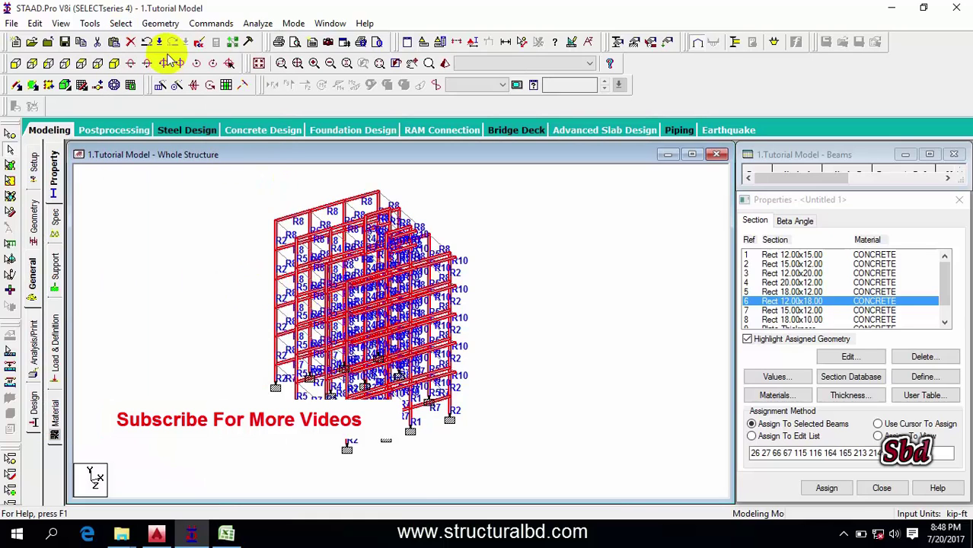
click(120, 23)
mouse_move(188, 277)
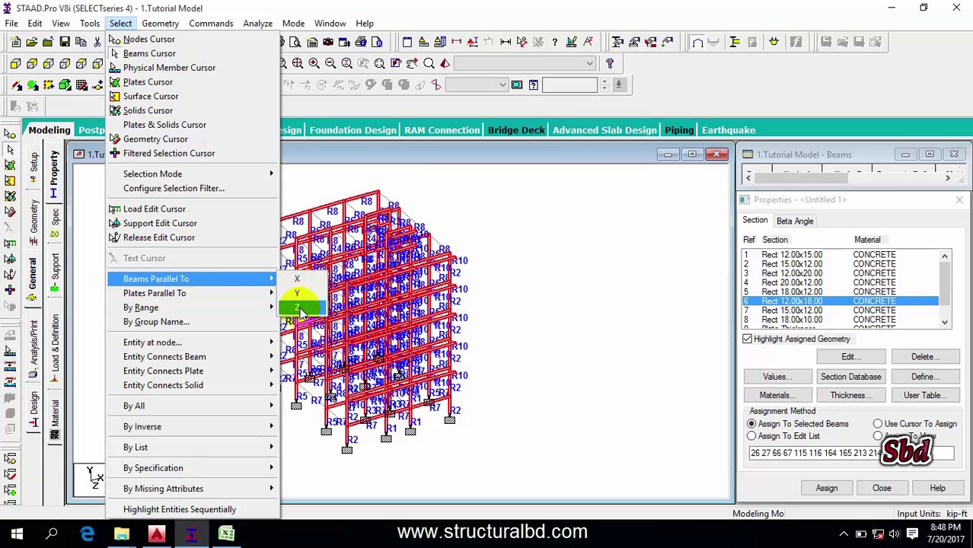
click(305, 295)
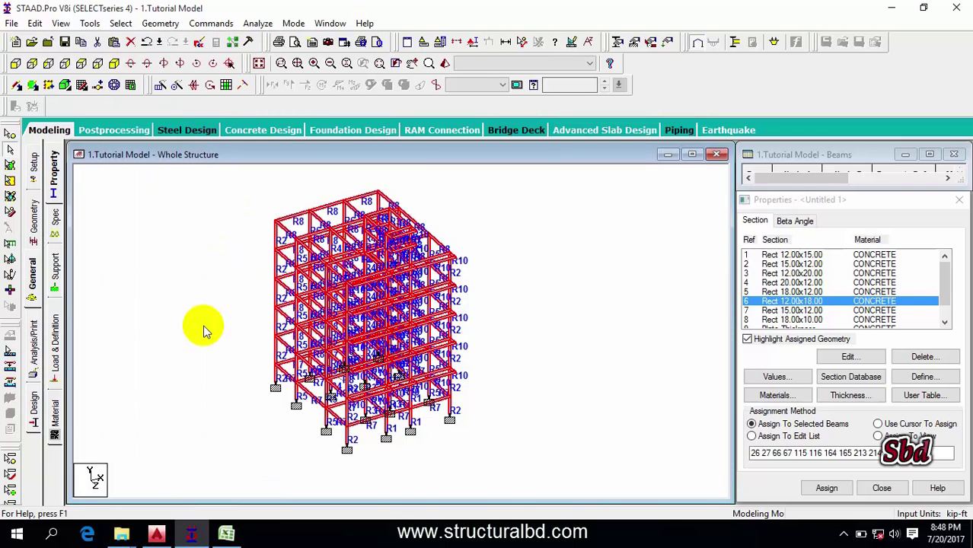
middle_drag(204, 326, 218, 344)
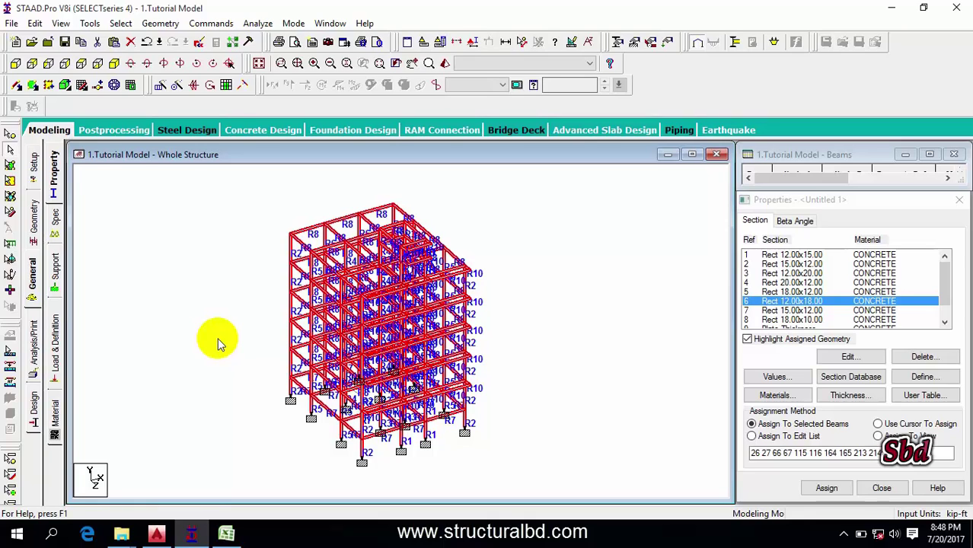
click(214, 262)
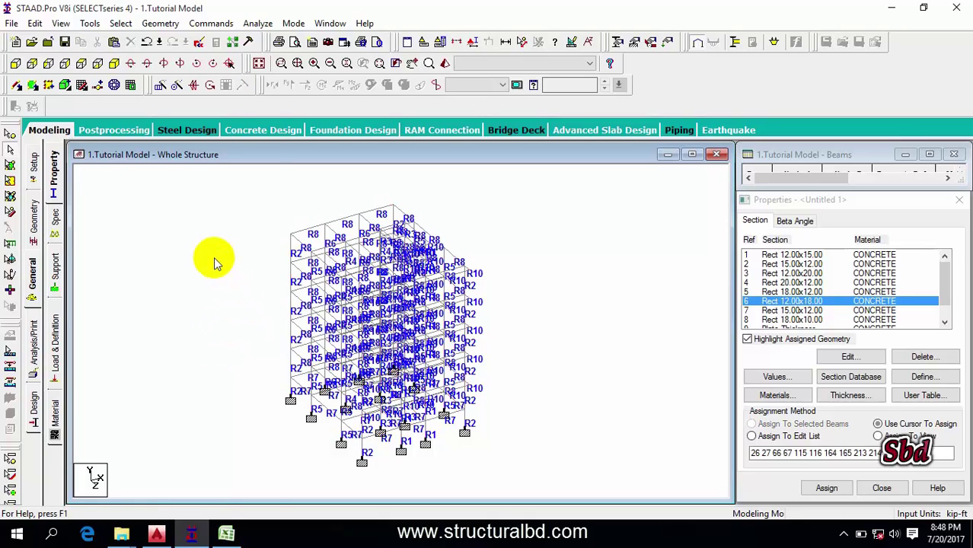
- Rotate the five-storey frame with its stair framing to another viewing angle
click(121, 24)
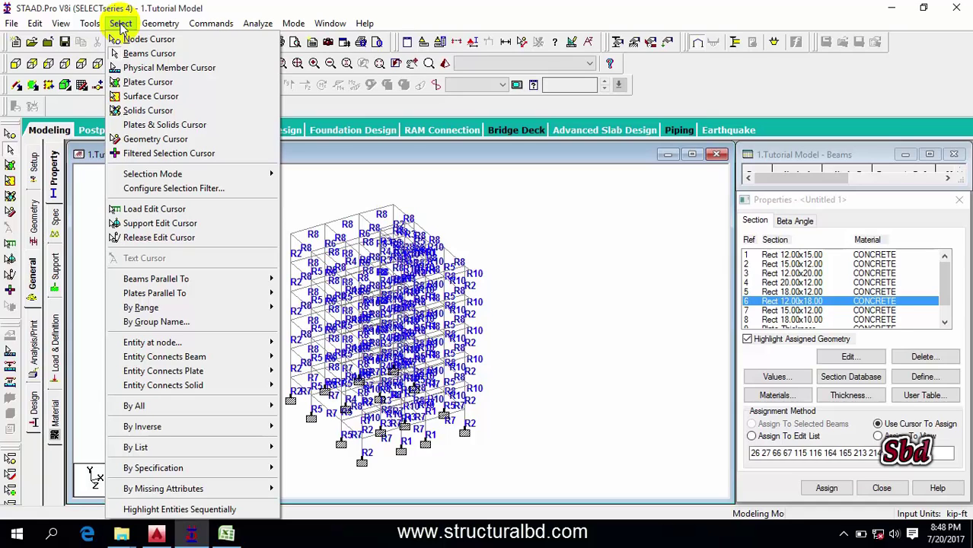
click(498, 361)
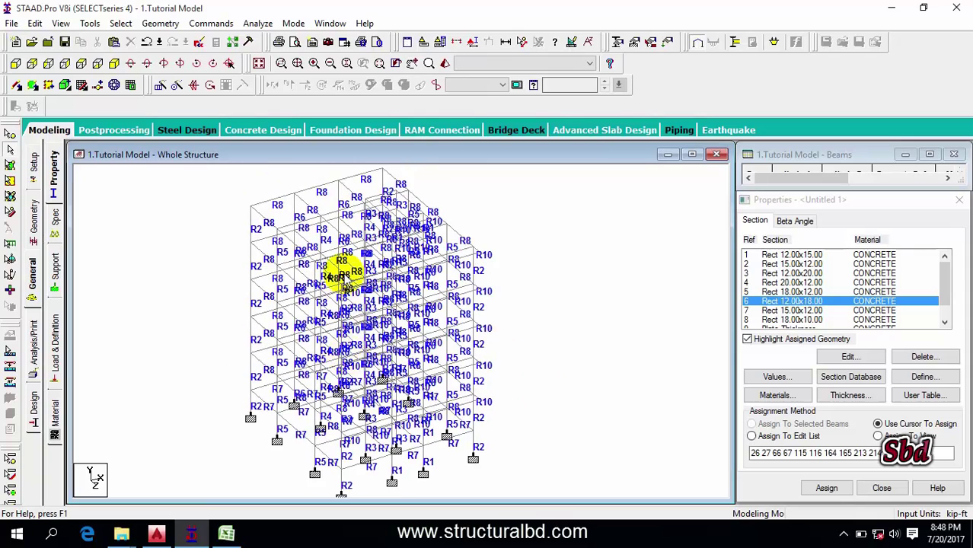